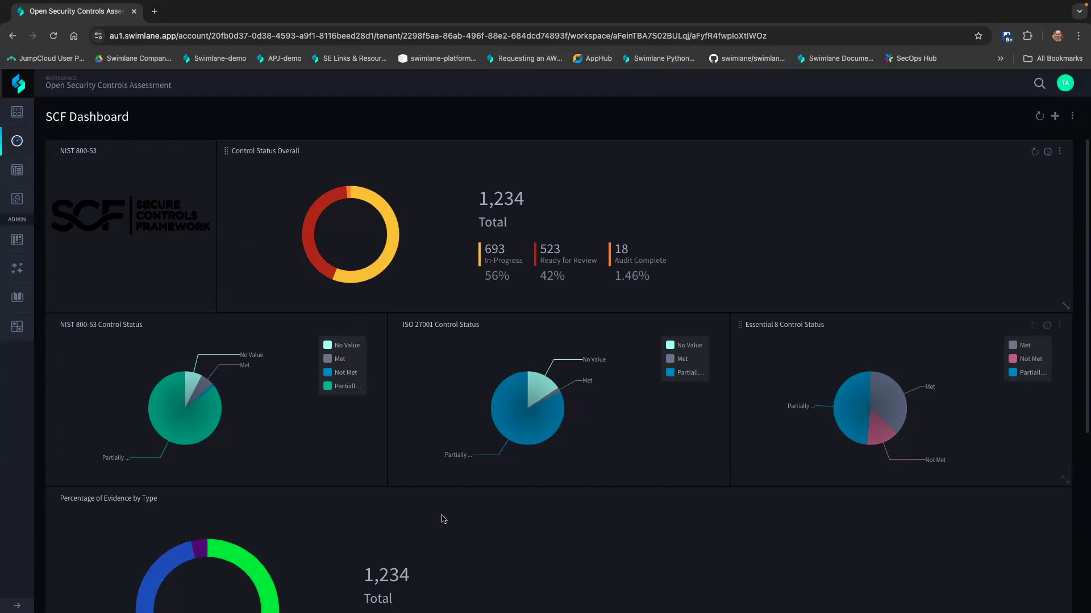
Examine the SCF Dashboard's overall control status, the NIST 800-53, ISO 27001 and Essential 8 charts, and the evidence-type breakdown
mouse_move(324, 203)
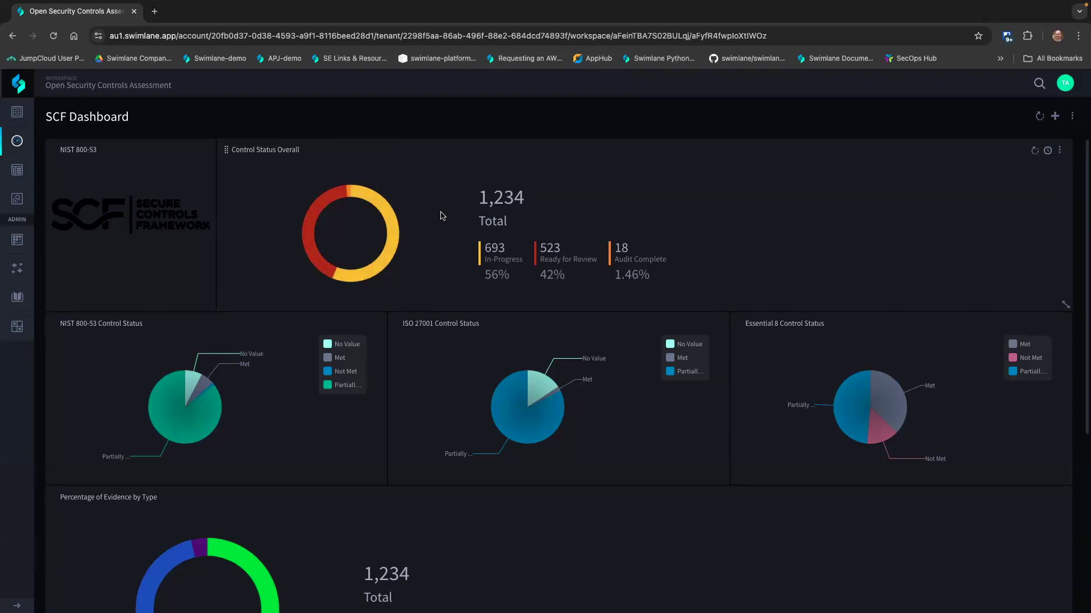
scroll(438, 222, "down", 1)
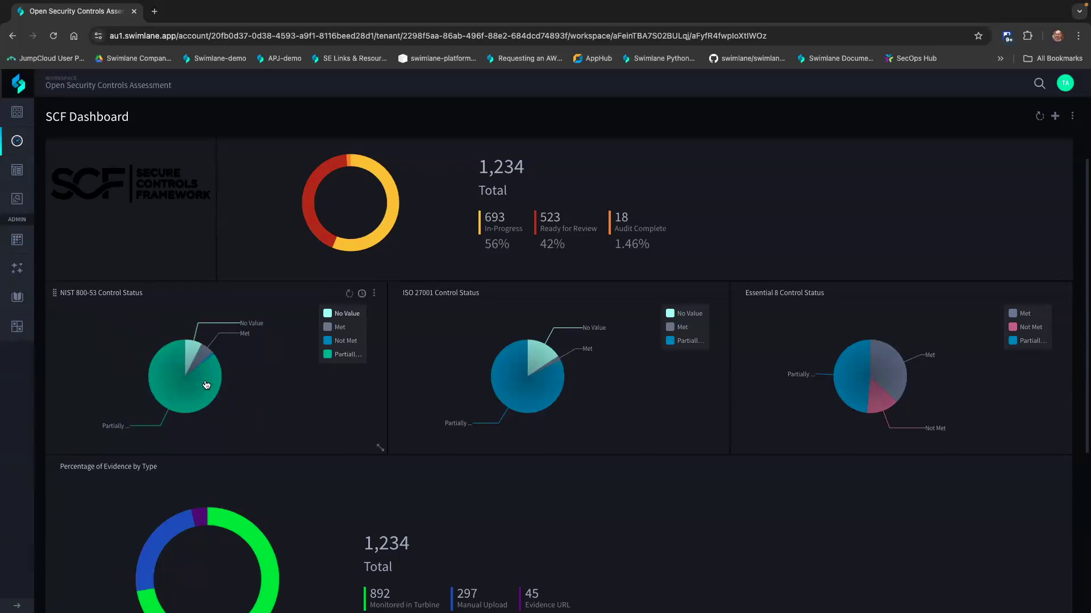
mouse_move(193, 366)
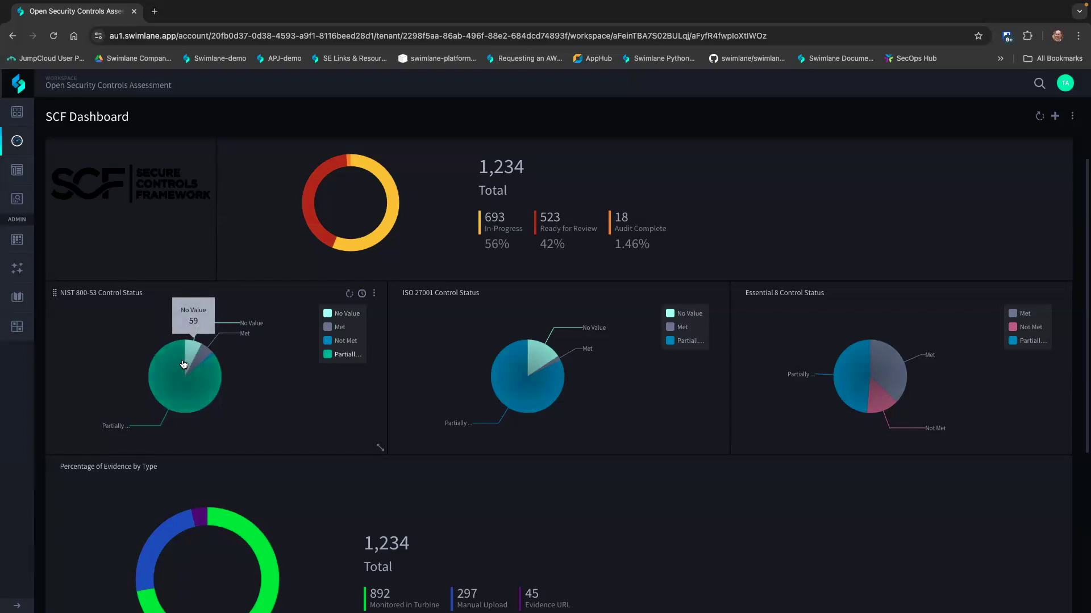
mouse_move(181, 399)
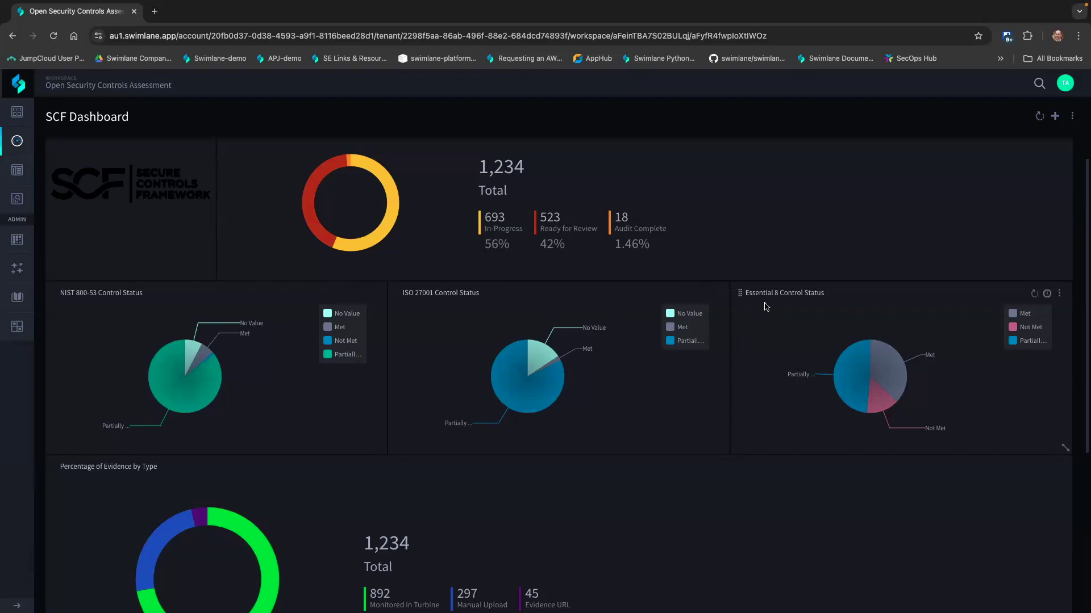
scroll(751, 337, "down", 1)
scroll(751, 337, "down", 2)
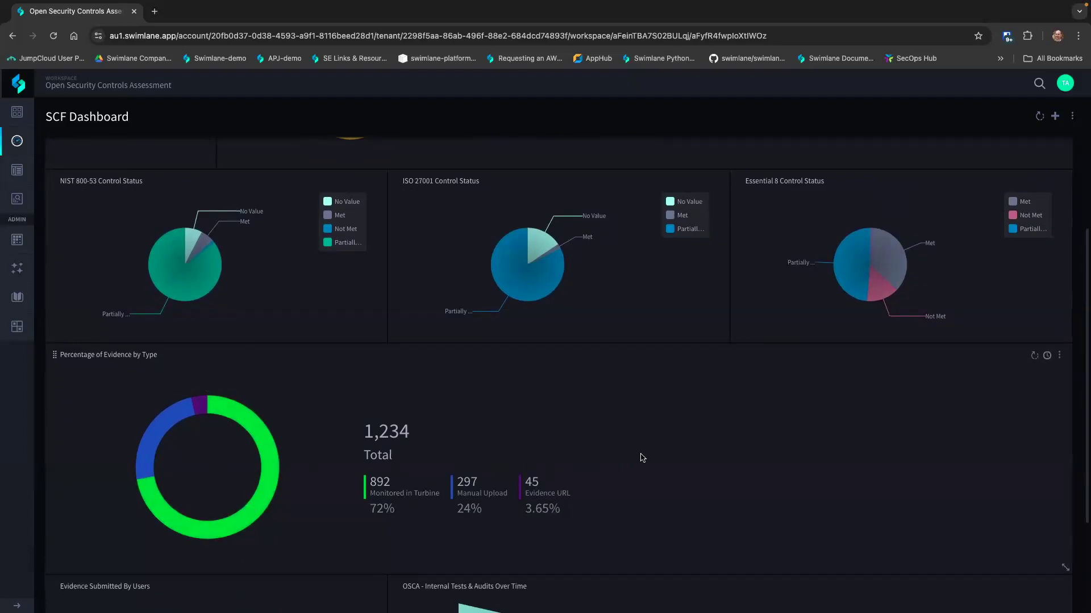
scroll(641, 457, "up", 1)
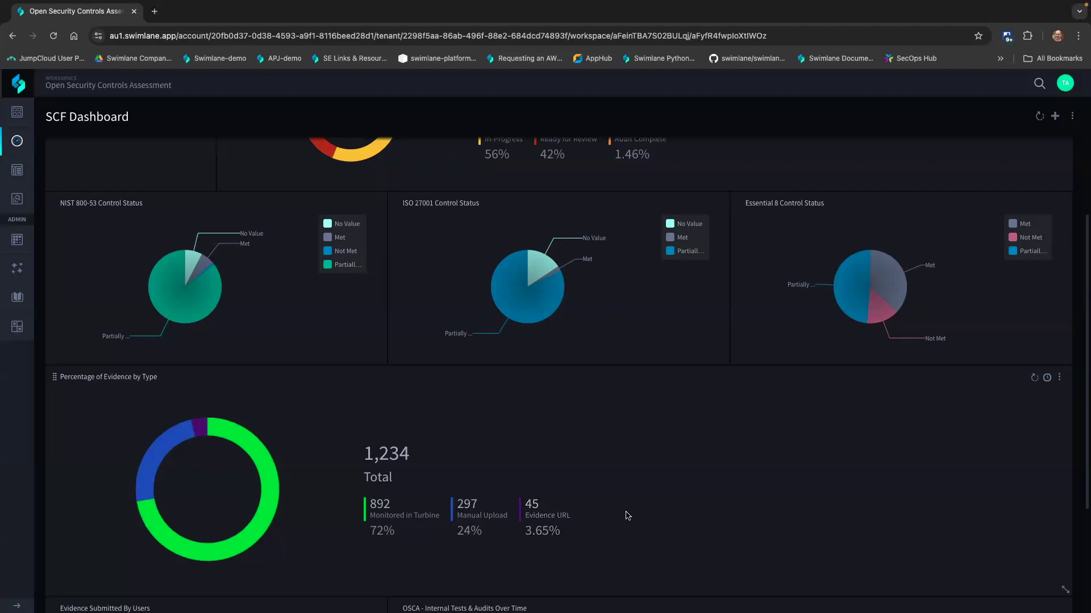
scroll(655, 498, "up", 2)
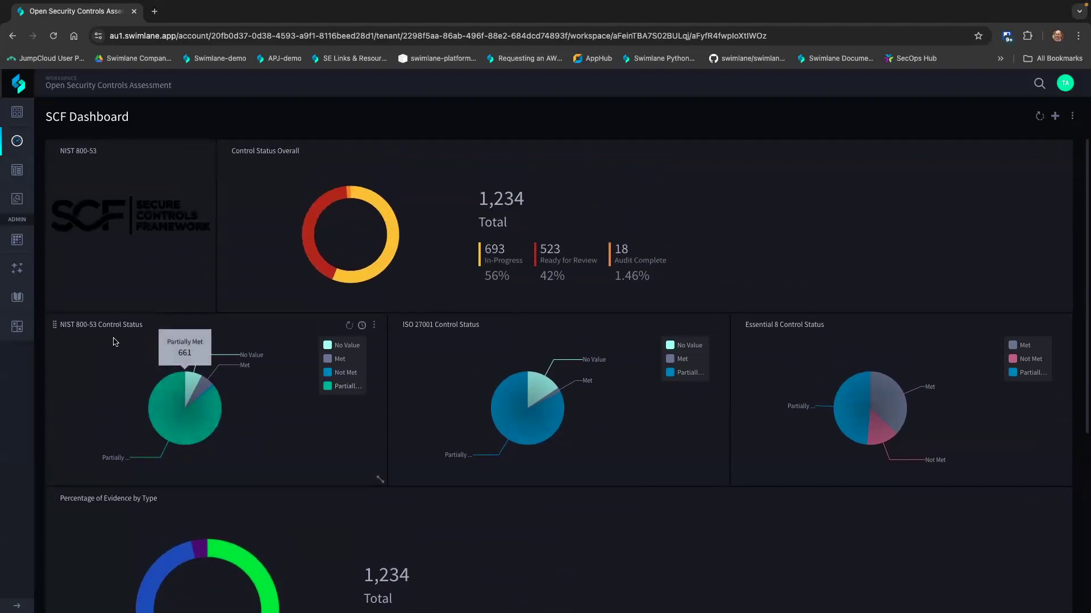
Drill into the Met controls of the NIST 800-53 chart, open the Asset Governance record and check its Discussion section
left_click(203, 389)
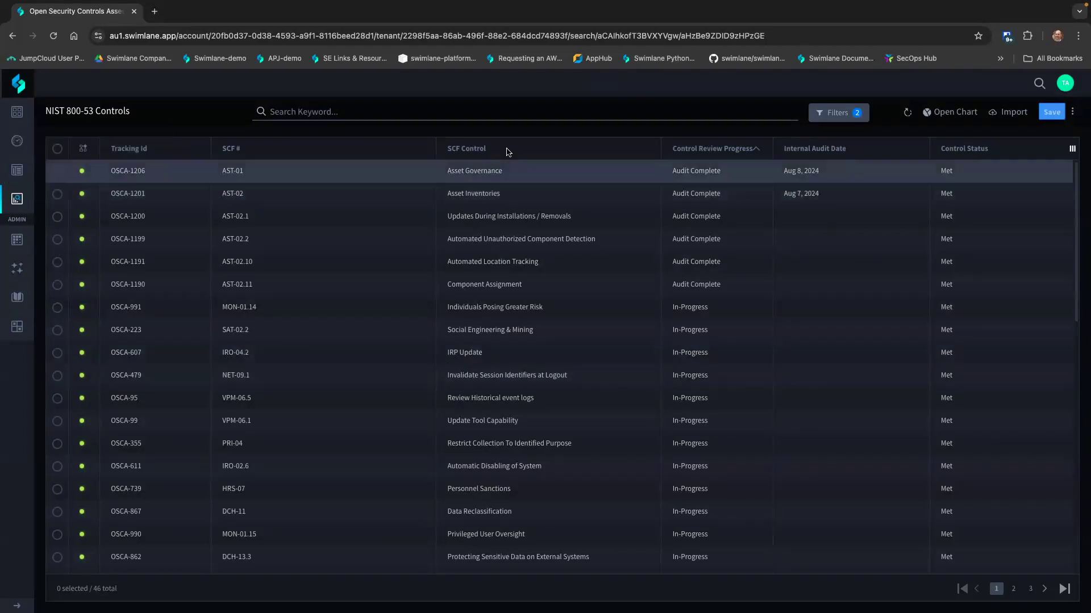
double_click(498, 170)
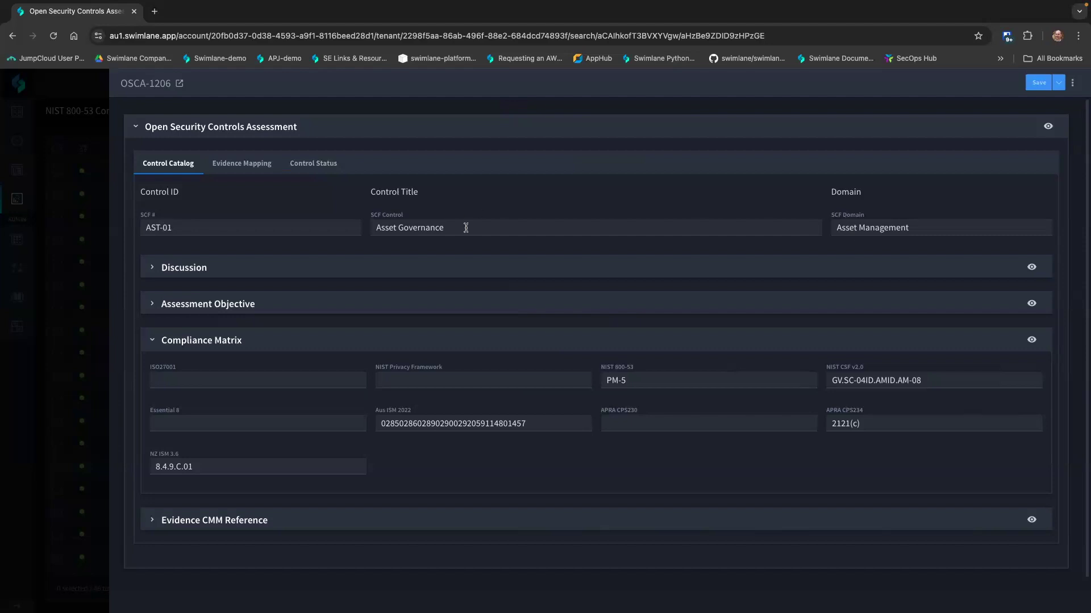
left_click(150, 268)
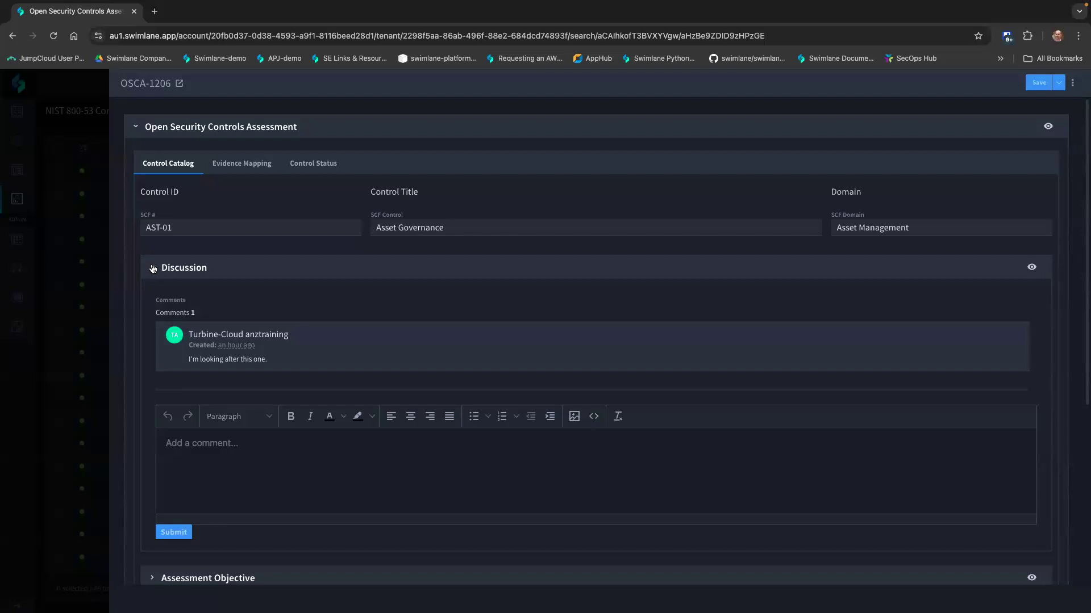
left_click(149, 267)
Expand the record's Assessment Objective and nested Assessment Method, and review them together with the Compliance Matrix
left_click(208, 303)
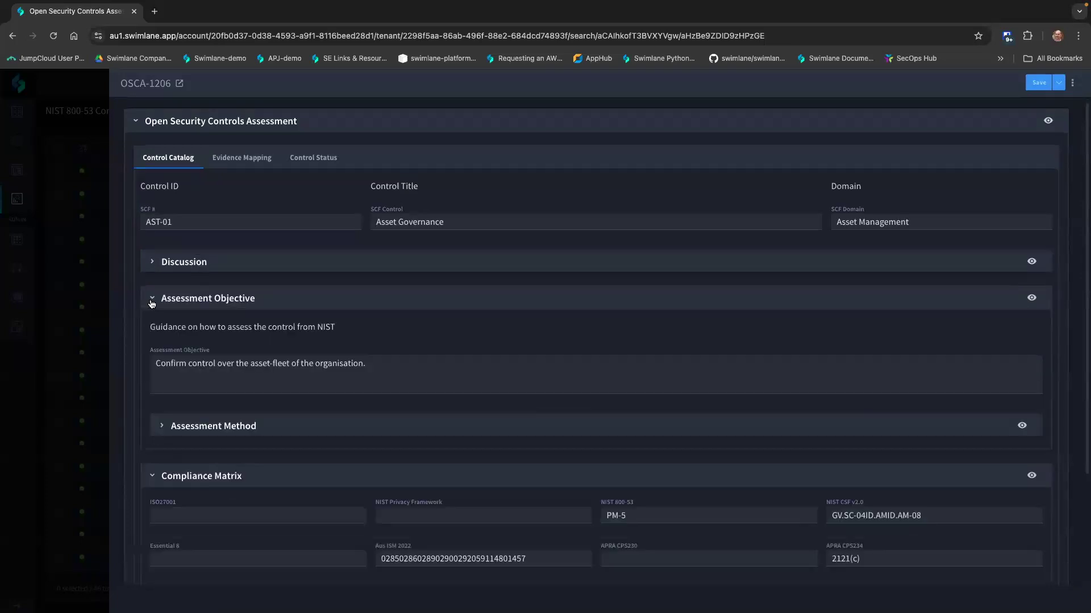
left_click(162, 426)
scroll(301, 349, "down", 3)
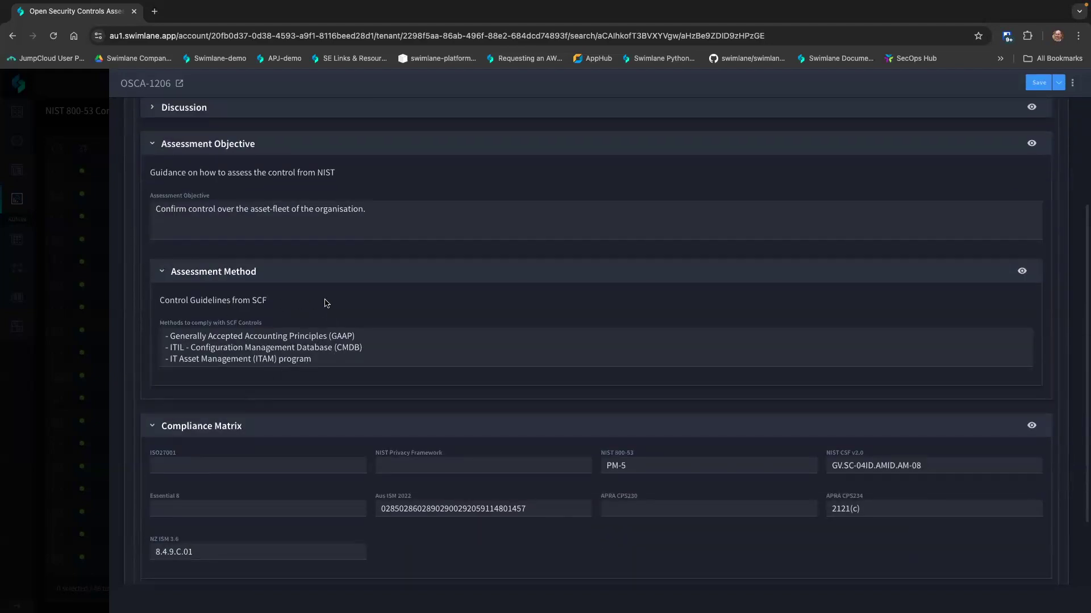
scroll(327, 303, "down", 1)
scroll(327, 302, "down", 2)
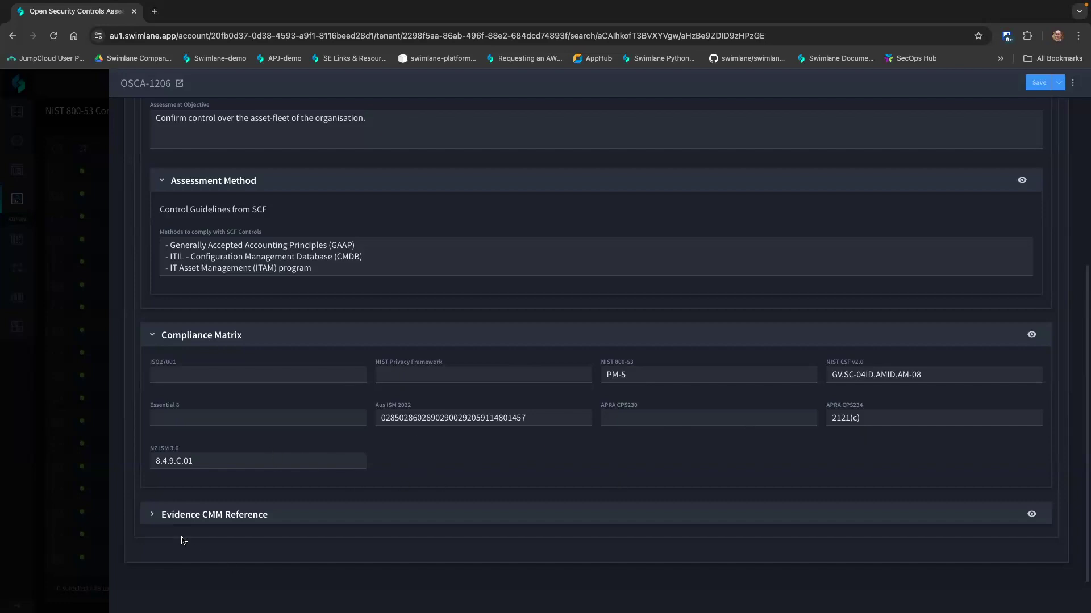
Expand the Evidence CMM Reference section and read through its maturity level descriptions
left_click(183, 511)
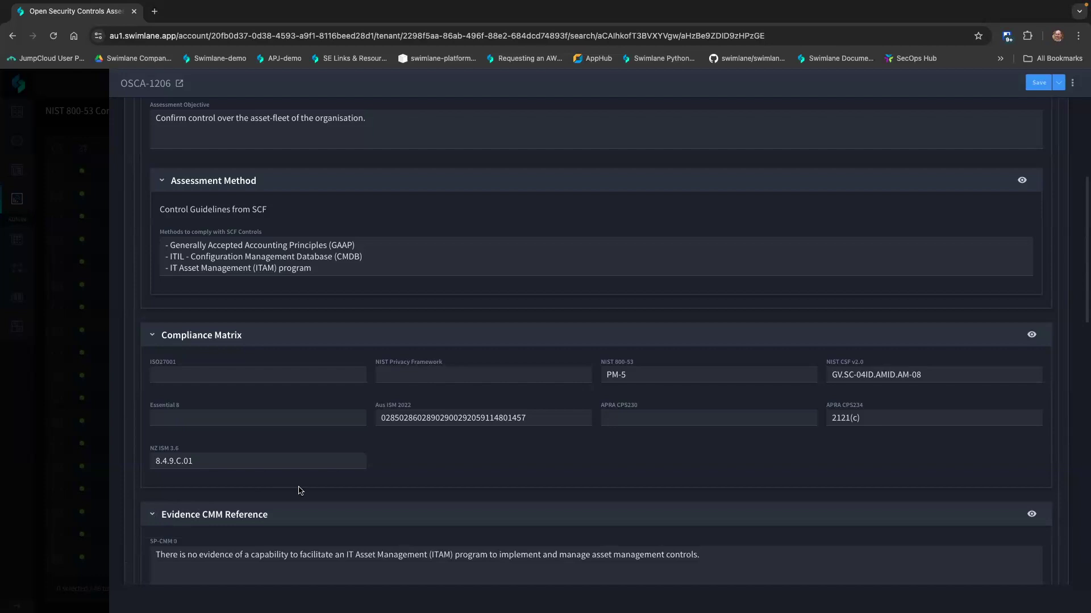
scroll(299, 494, "down", 5)
scroll(307, 466, "down", 1)
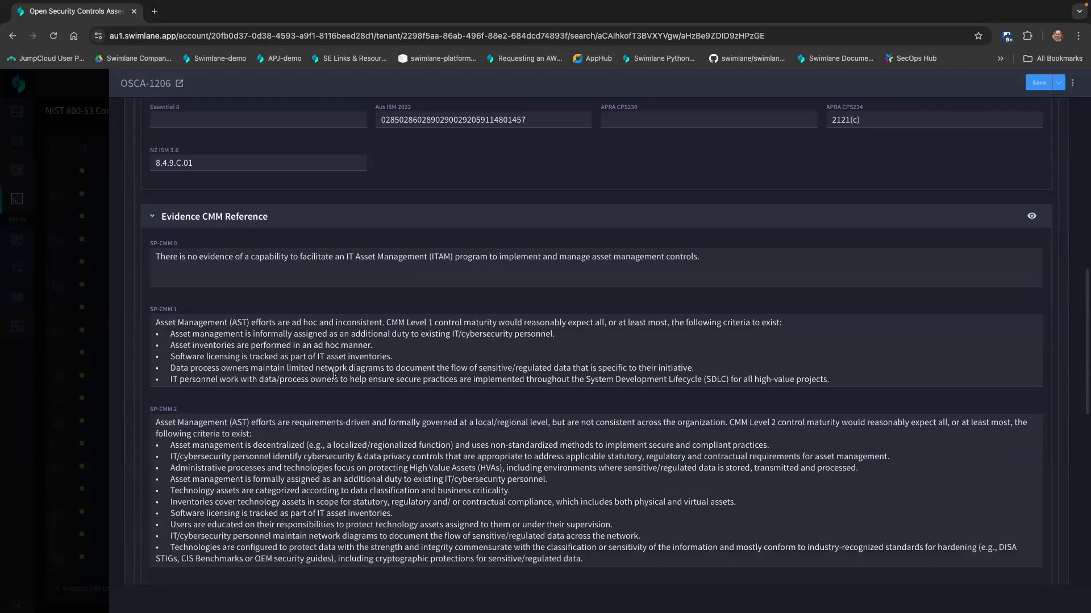
scroll(334, 375, "down", 14)
scroll(334, 375, "up", 20)
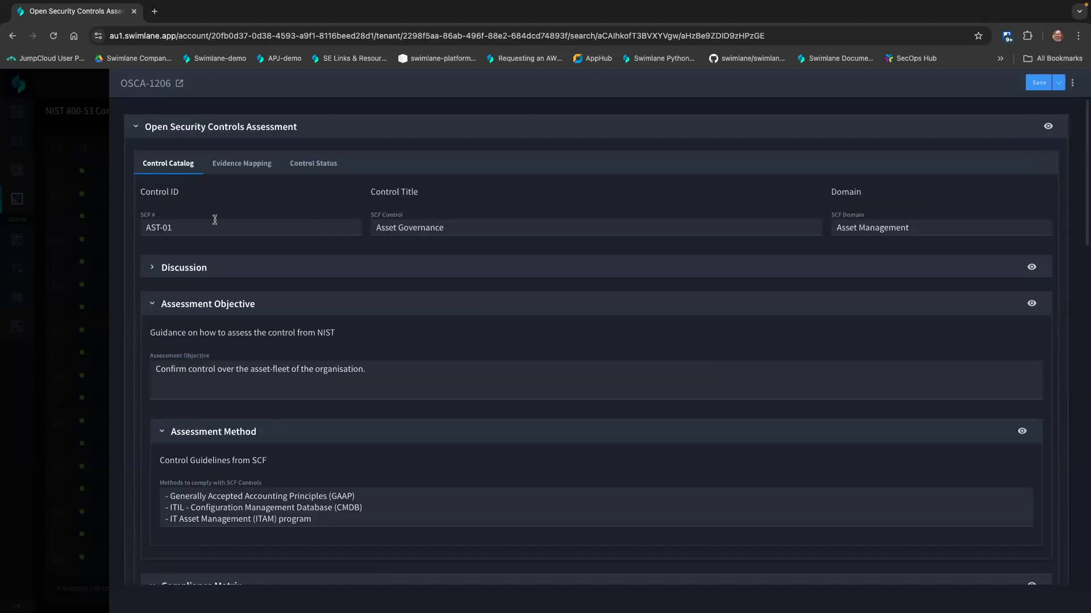
Show the record's Evidence Mapping and review its Control Requirements and Requirement Evidence sections
left_click(240, 166)
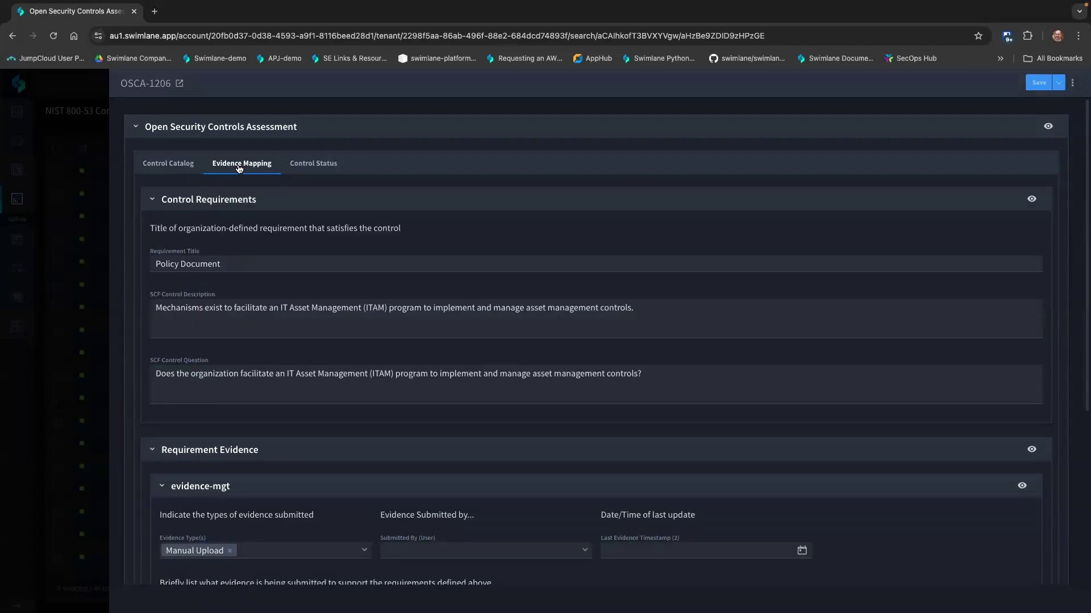
scroll(332, 216, "down", 1)
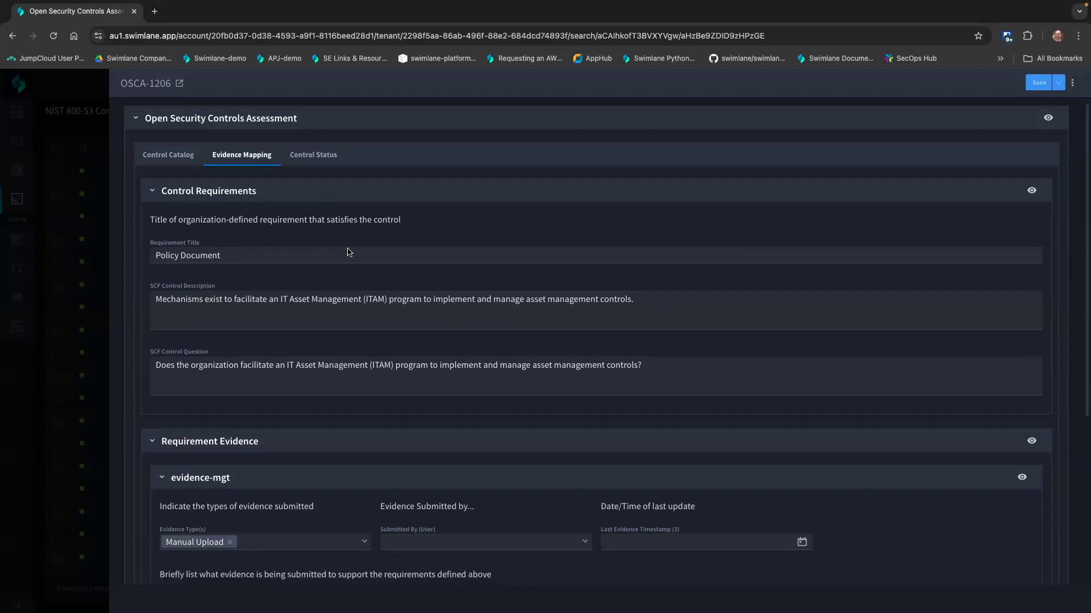
scroll(340, 255, "down", 1)
scroll(351, 275, "down", 1)
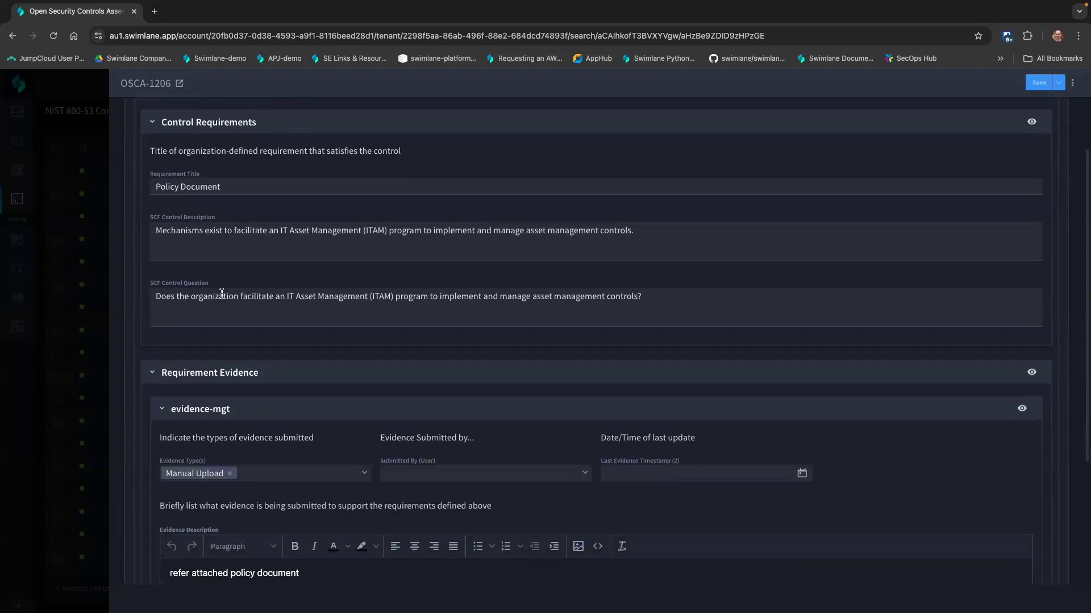
scroll(370, 252, "down", 1)
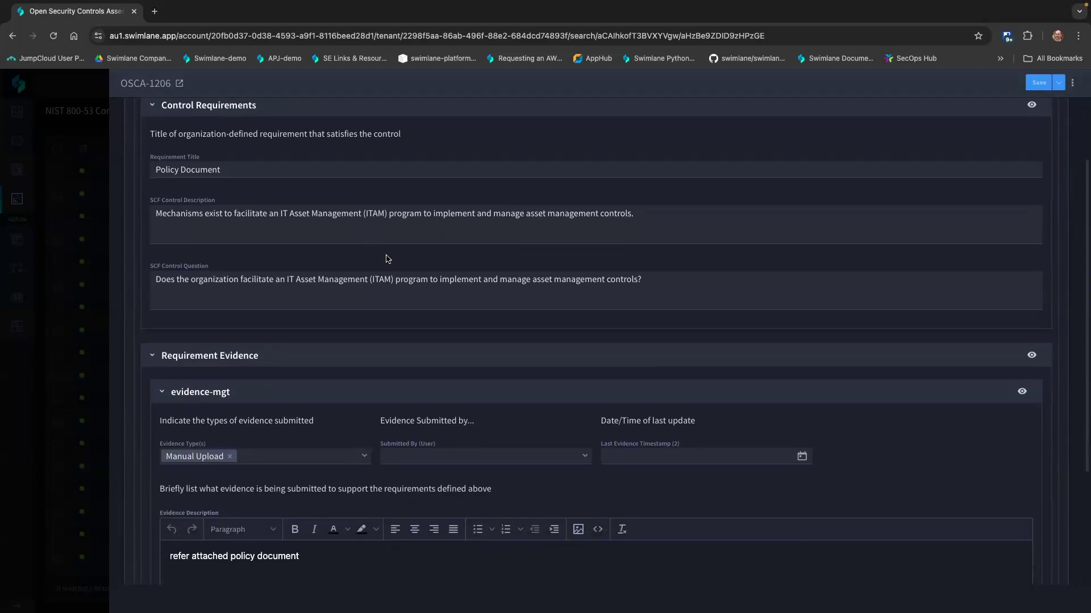
scroll(392, 259, "down", 5)
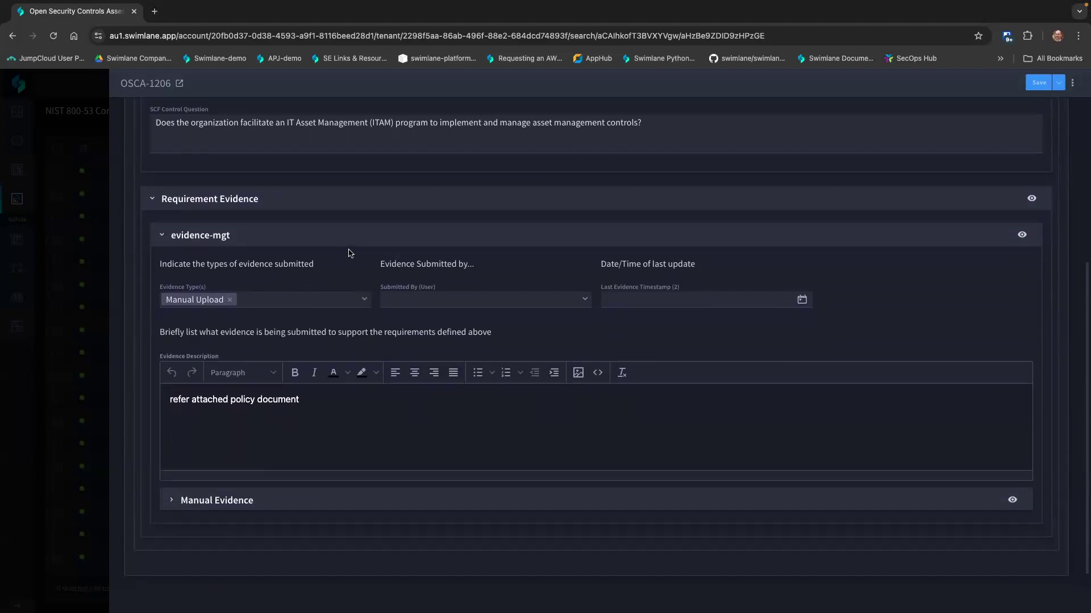
scroll(351, 254, "down", 1)
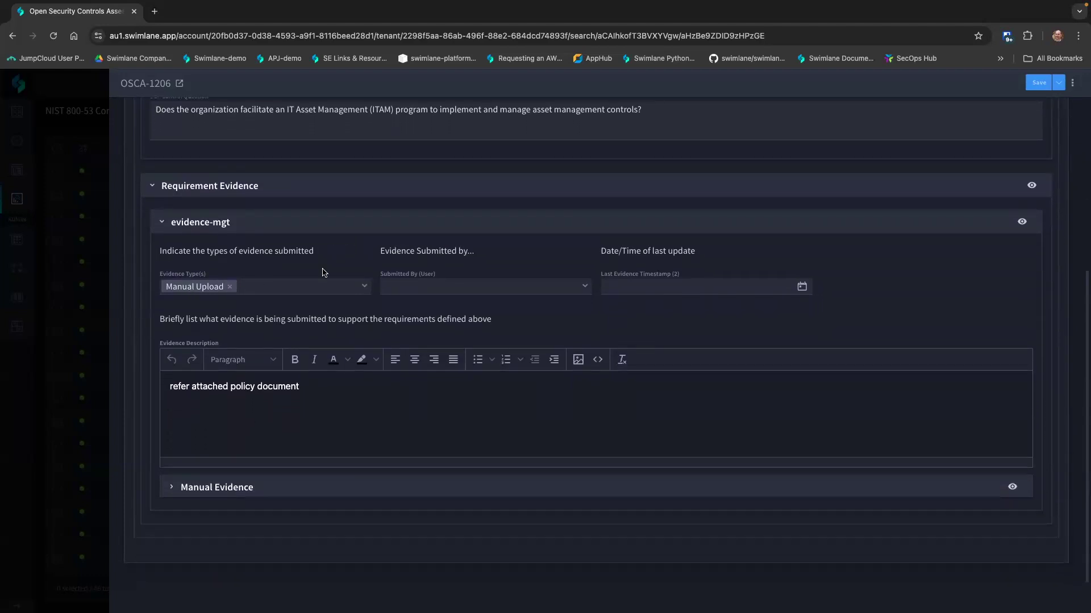
Inspect the evidence-mgt fields for evidence type, submitting user and last evidence timestamp without changing them
left_click(361, 288)
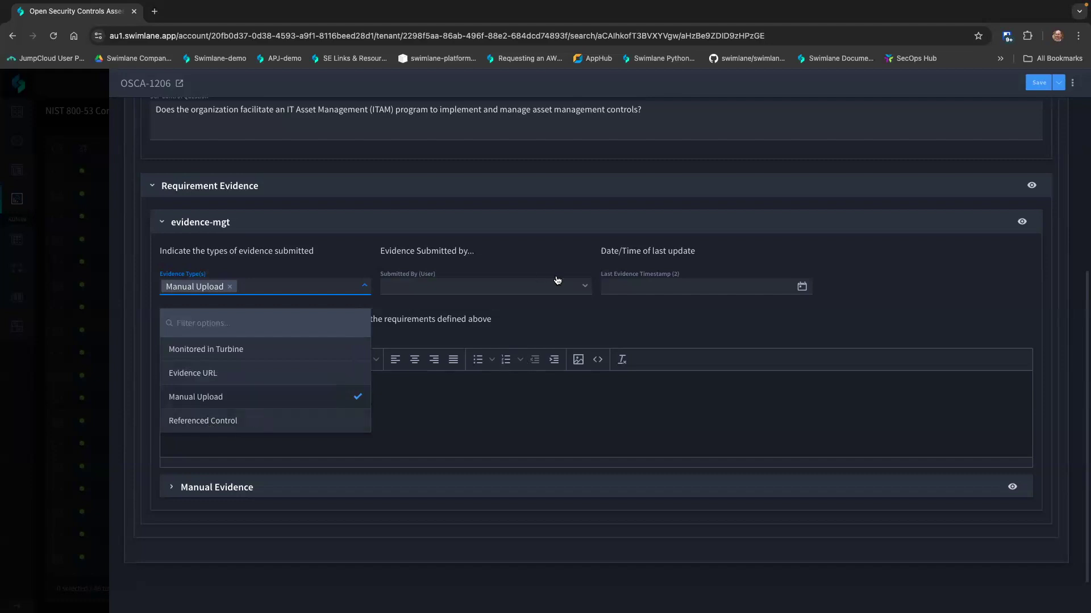
left_click(583, 287)
left_click(582, 287)
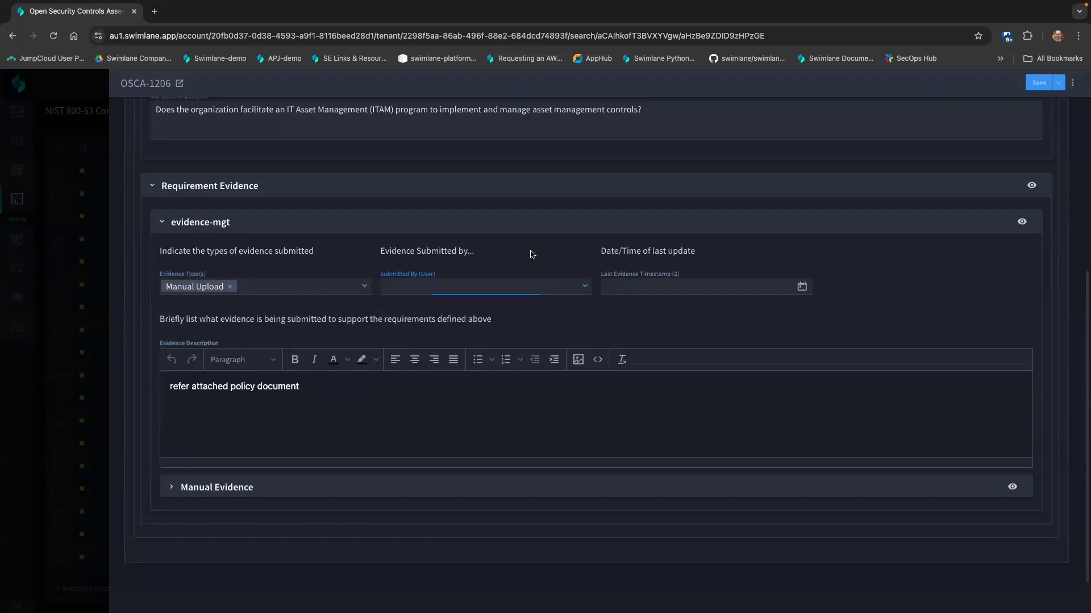
left_click(695, 282)
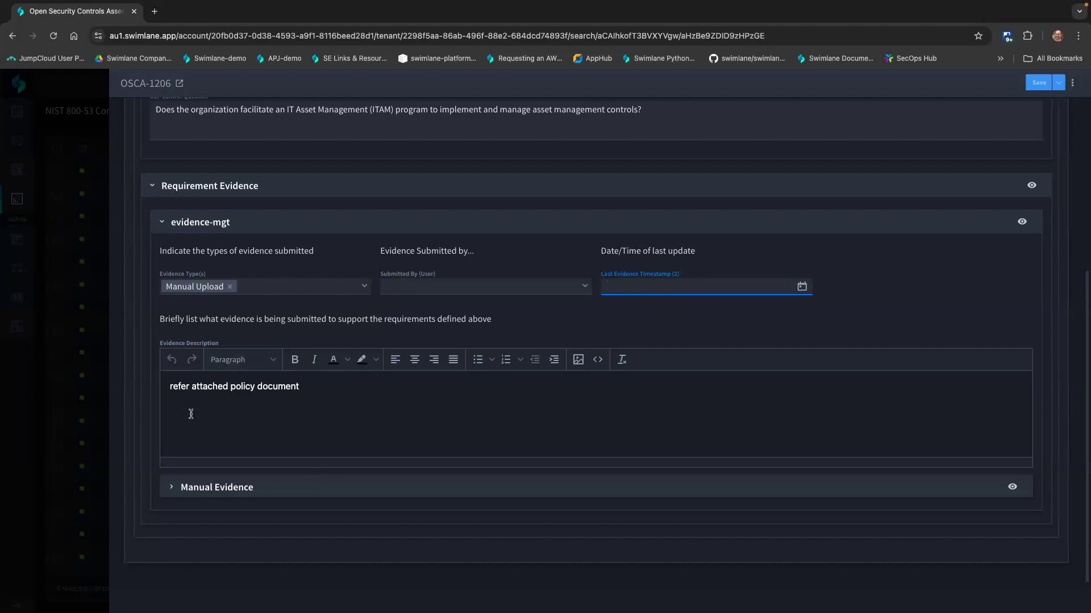
Expand Manual Evidence, preview the attached Configuration and Asset Management Policy-1946.pdf and close the preview
left_click(171, 487)
scroll(338, 423, "down", 5)
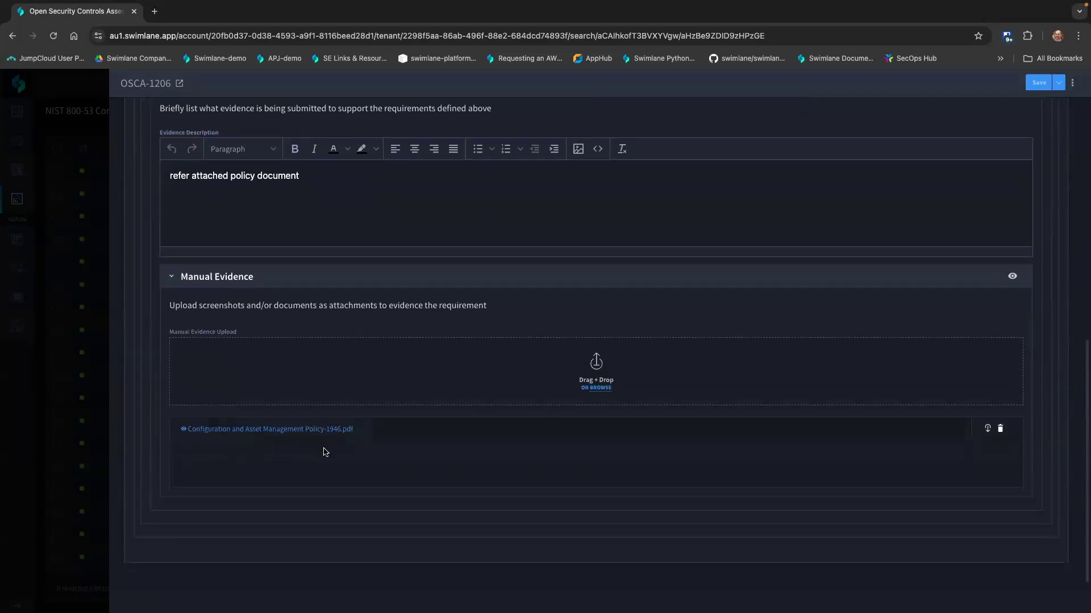
left_click(284, 430)
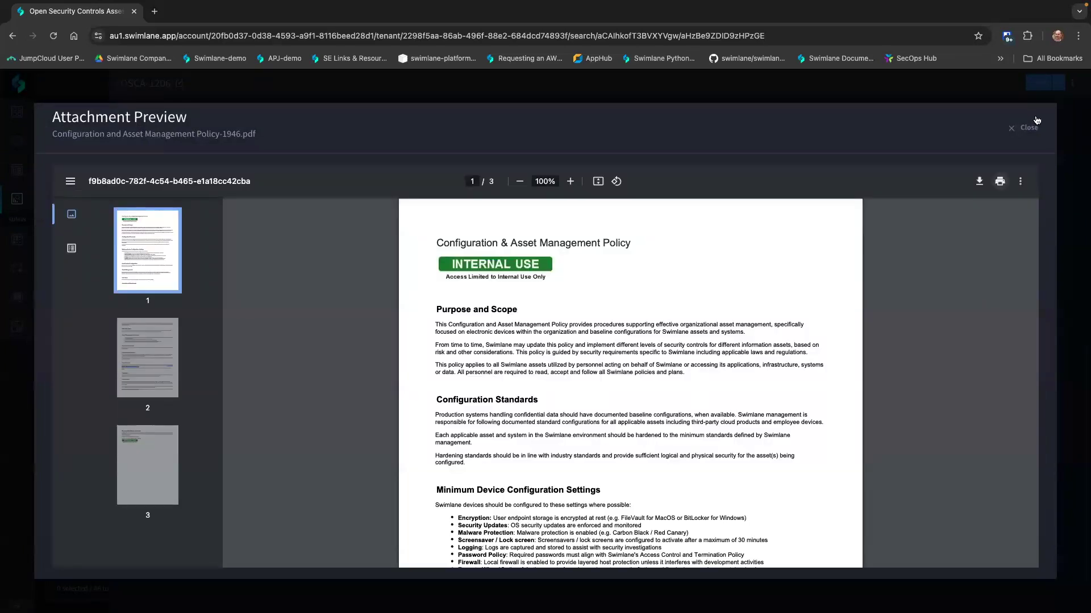
left_click(1023, 132)
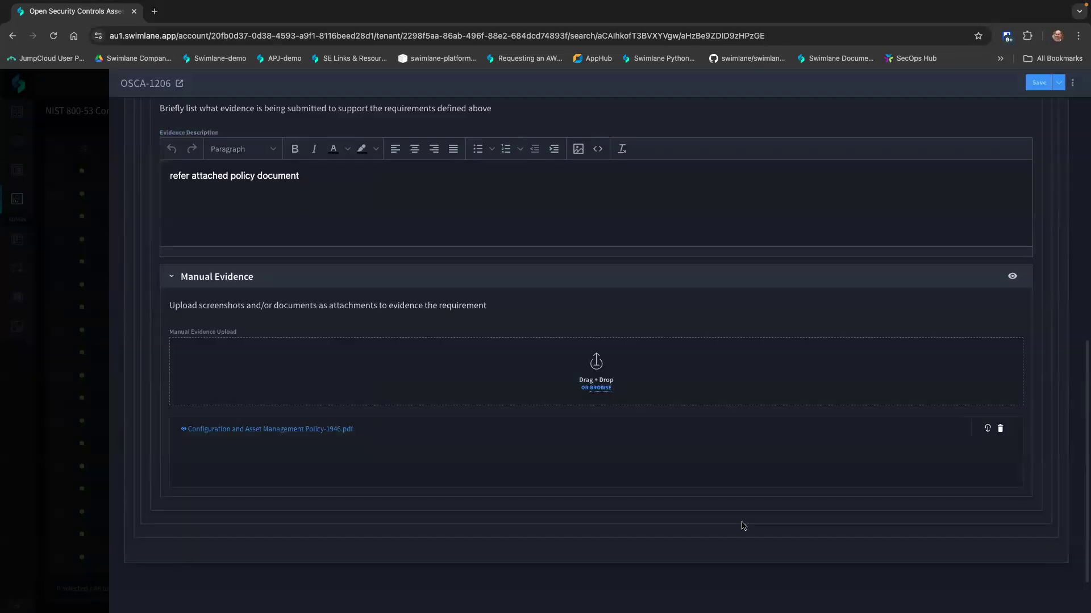
Show the record's Control Status, inspect the Control Review Progress and Control Status options, and return to the NIST 800-53 Controls list
scroll(522, 443, "up", 3)
scroll(523, 443, "up", 4)
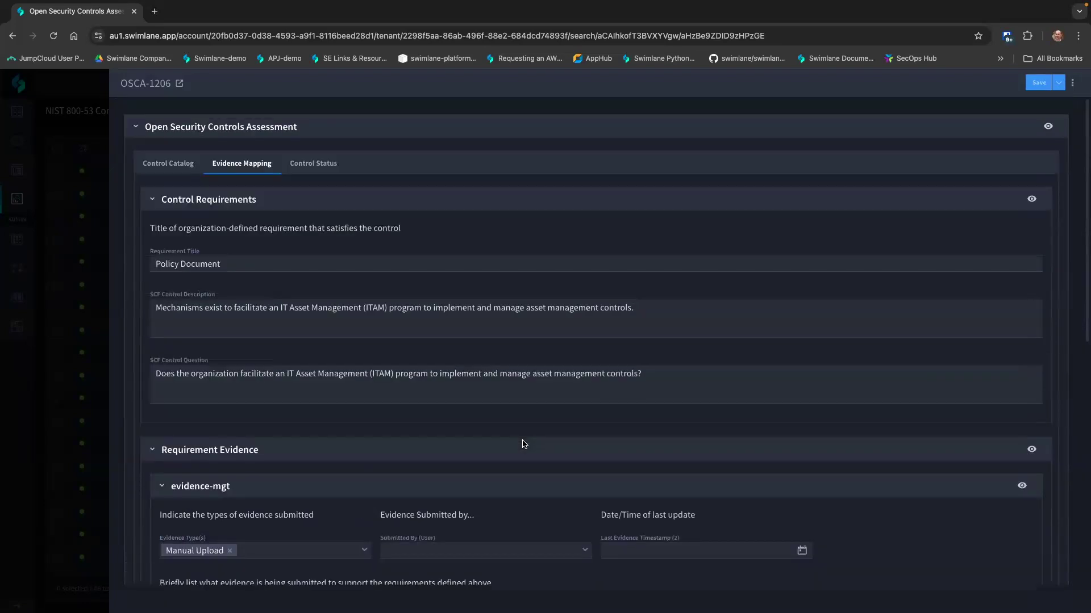
left_click(311, 164)
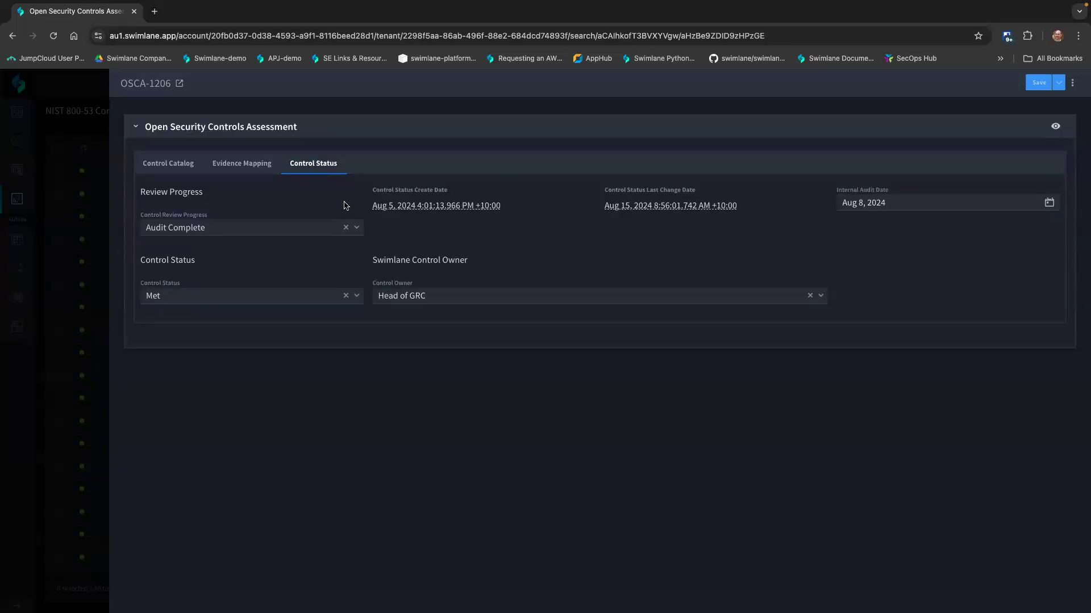
left_click(356, 228)
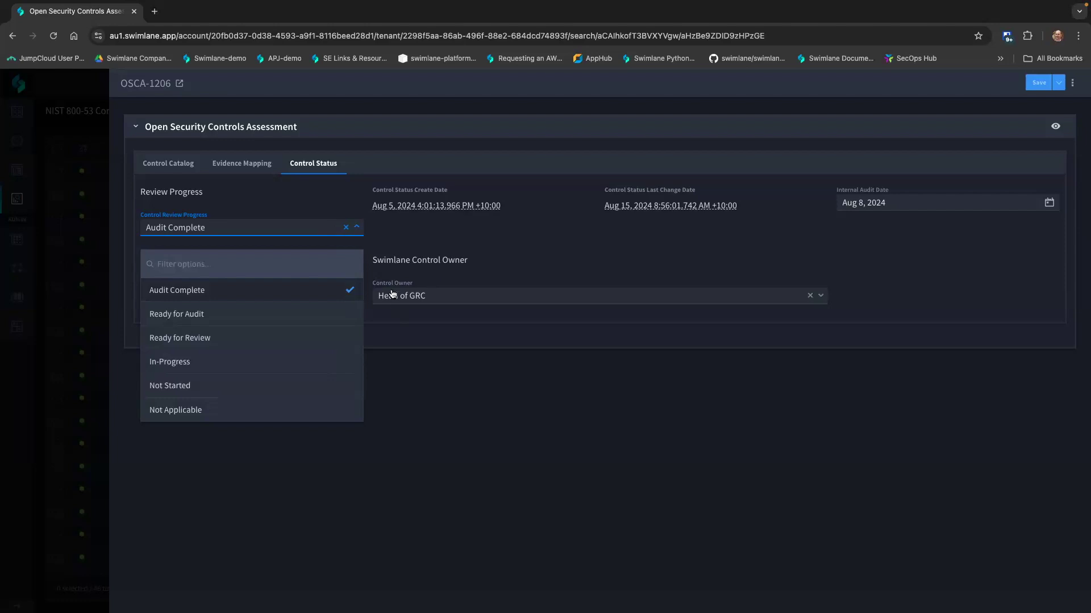
left_click(431, 345)
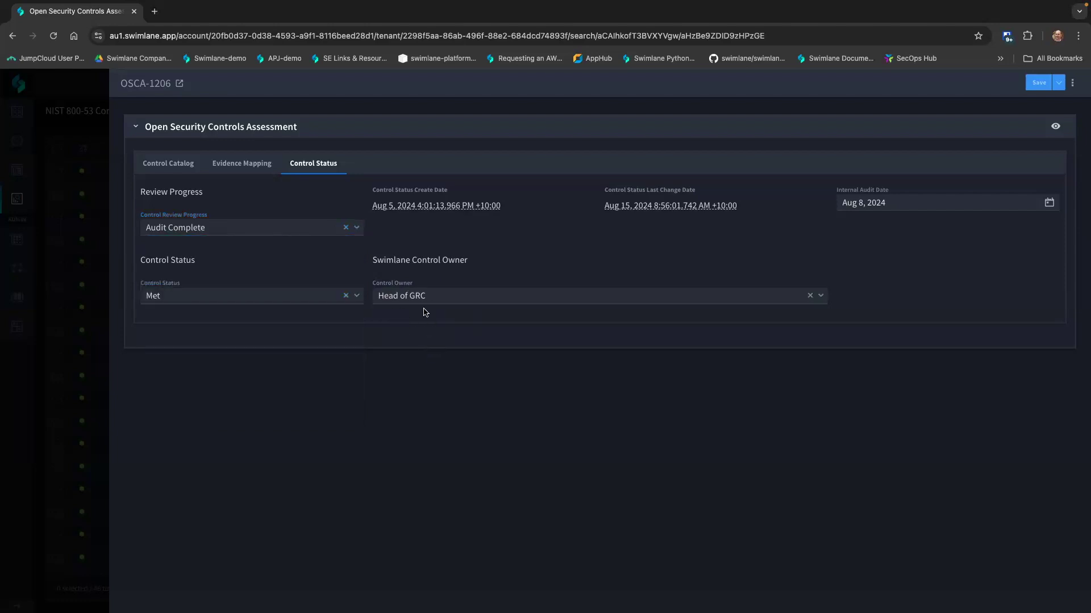
left_click(358, 300)
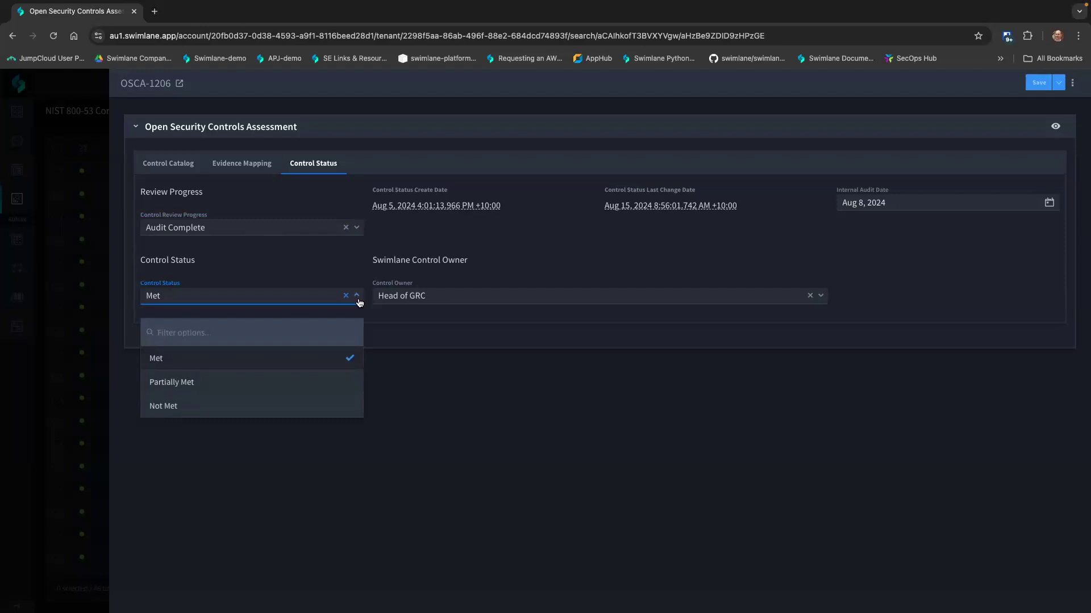
left_click(358, 300)
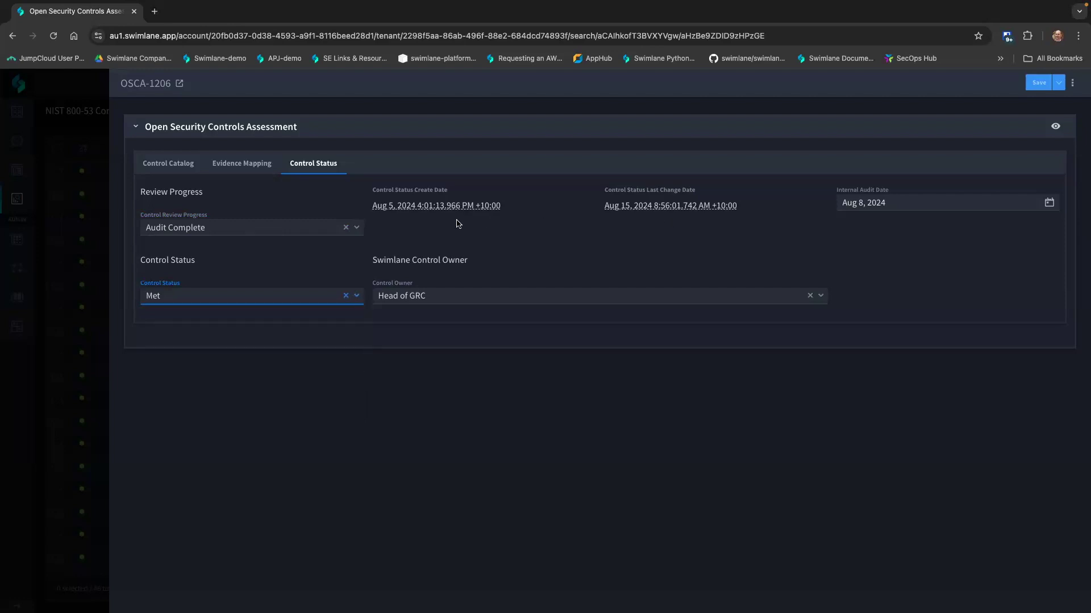
left_click(104, 211)
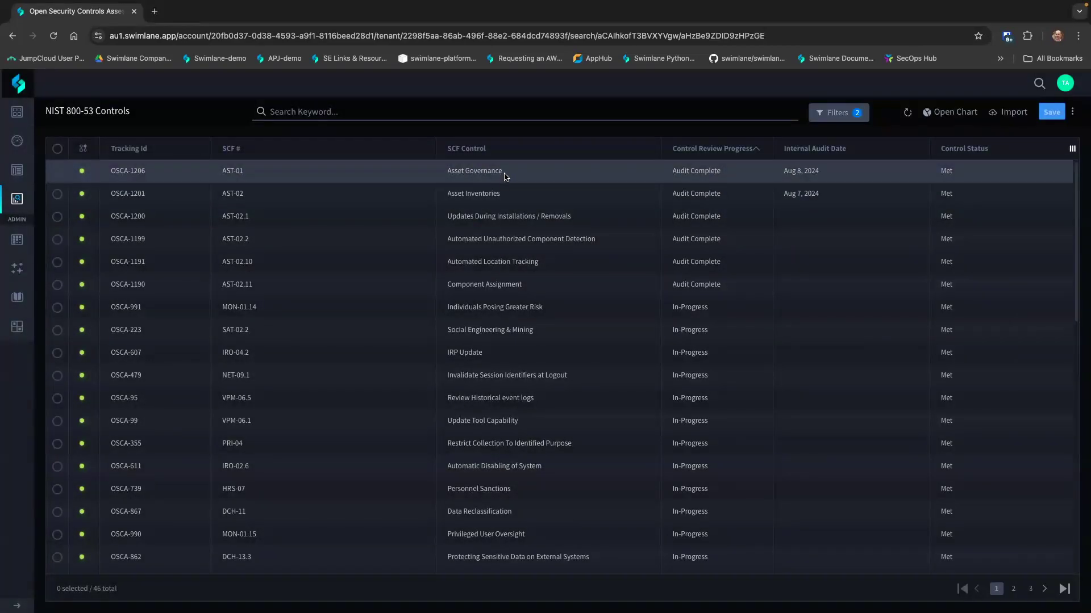
Open the AST-02 Asset Inventories record and review its Control Catalog, expanding and collapsing the Evidence CMM Reference section
left_click(489, 191)
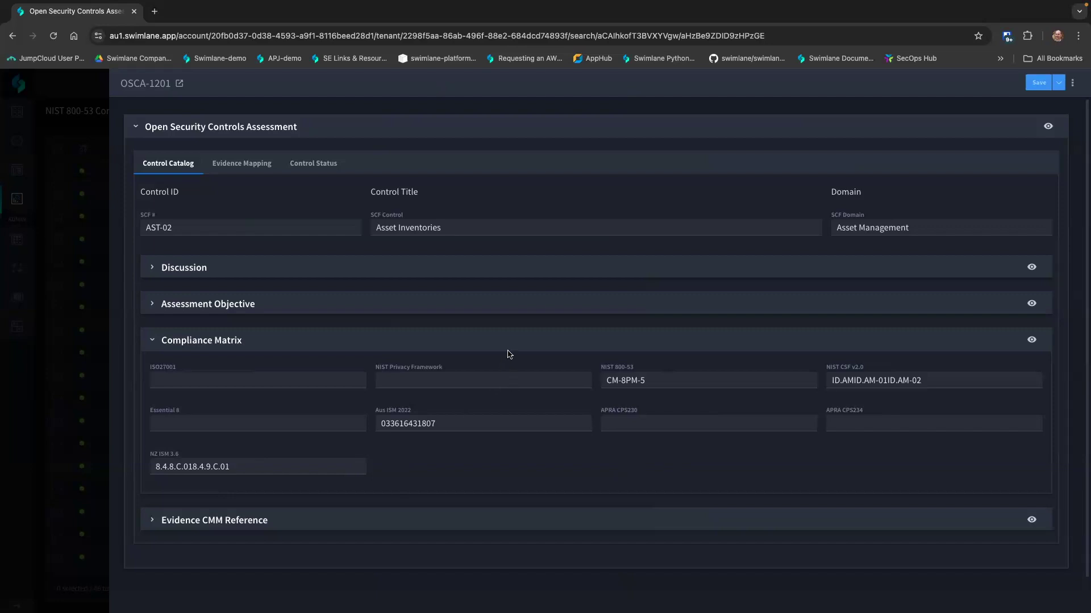
scroll(508, 355, "down", 1)
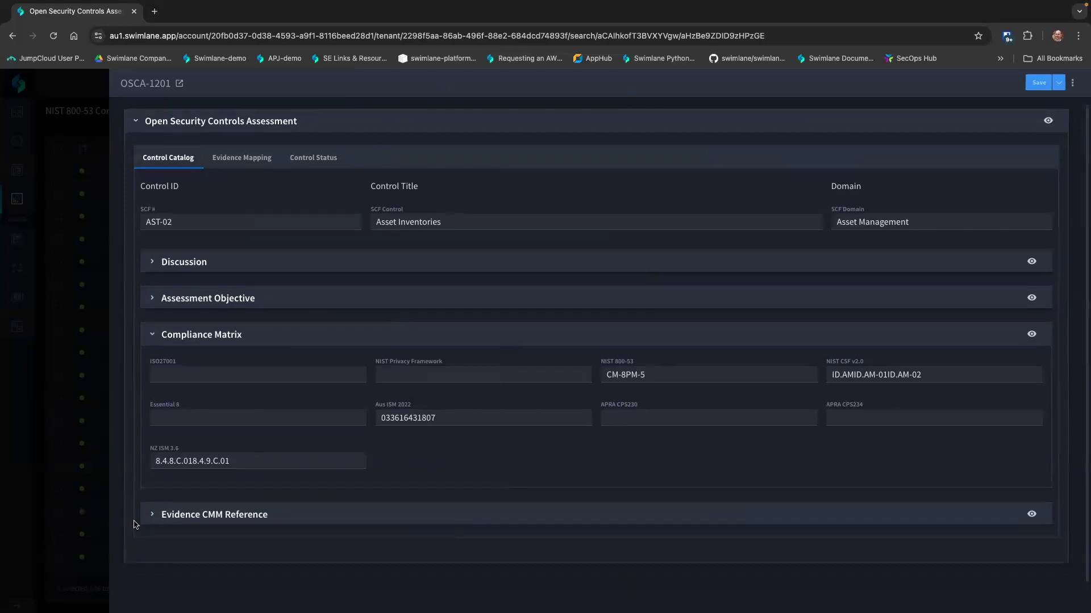
left_click(151, 517)
left_click(151, 517)
Show the AST-02 record's Evidence Mapping and review its Control Requirements and evidence-mgt fields
left_click(229, 161)
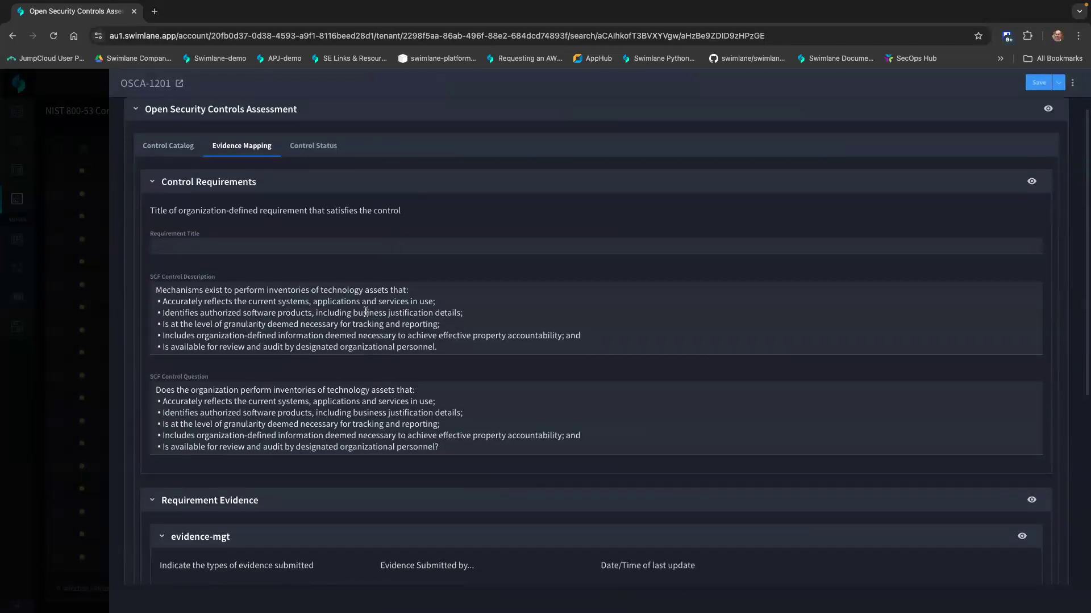
left_click(182, 172)
left_click(243, 171)
scroll(299, 314, "down", 5)
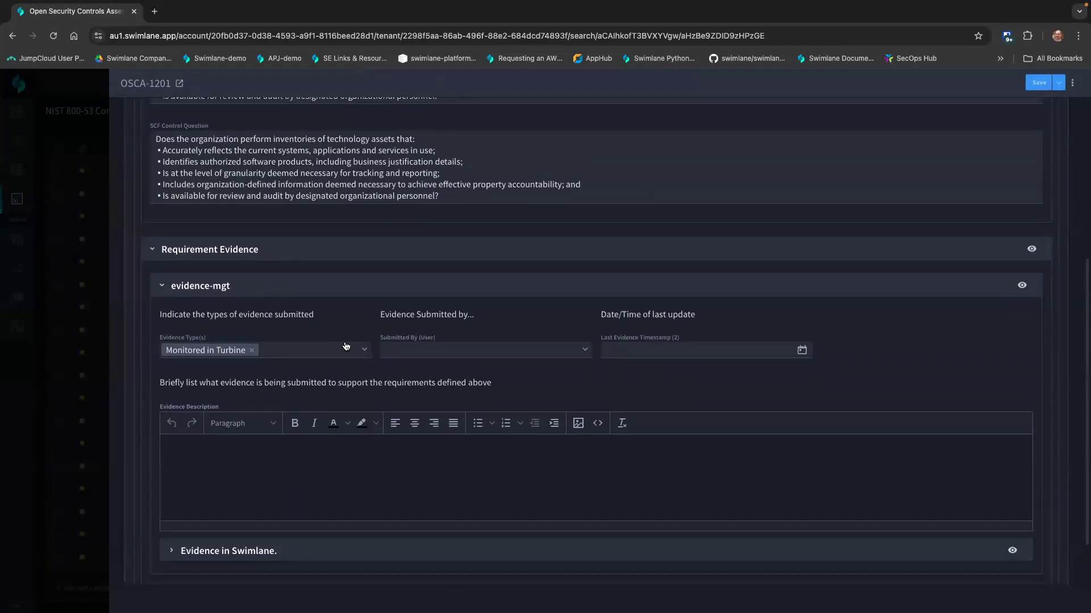
scroll(322, 319, "down", 2)
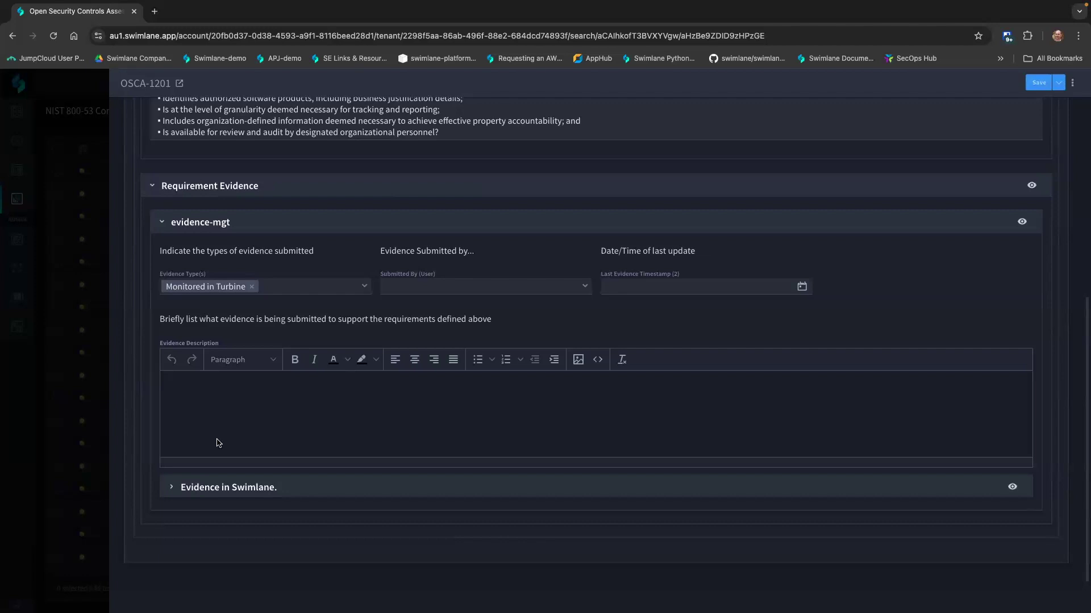
Expand Evidence in Swimlane and review the Intune device compliance records listed there
left_click(171, 488)
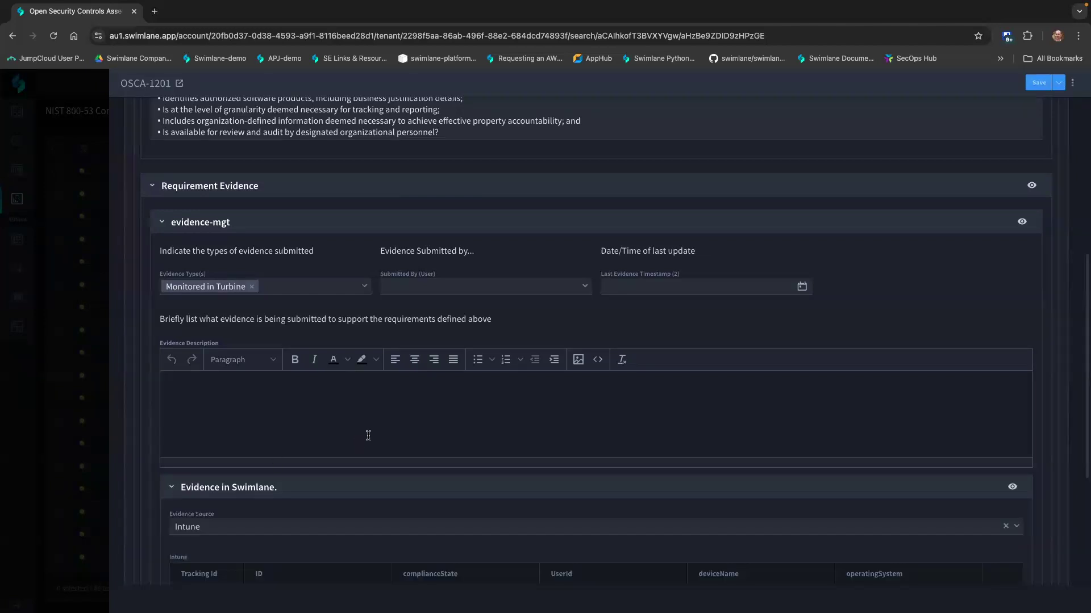
scroll(368, 436, "down", 4)
scroll(368, 440, "down", 1)
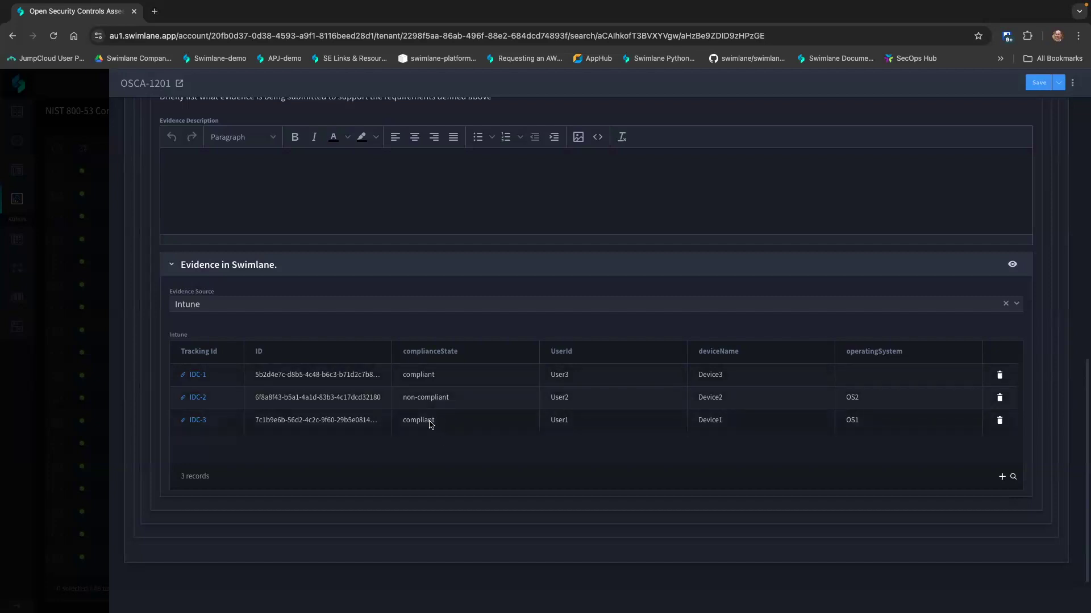
Set the AST-02 record's Control Status to Partially Met, save the record and return to the NIST 800-53 Controls list
scroll(423, 355, "up", 7)
scroll(423, 355, "up", 1)
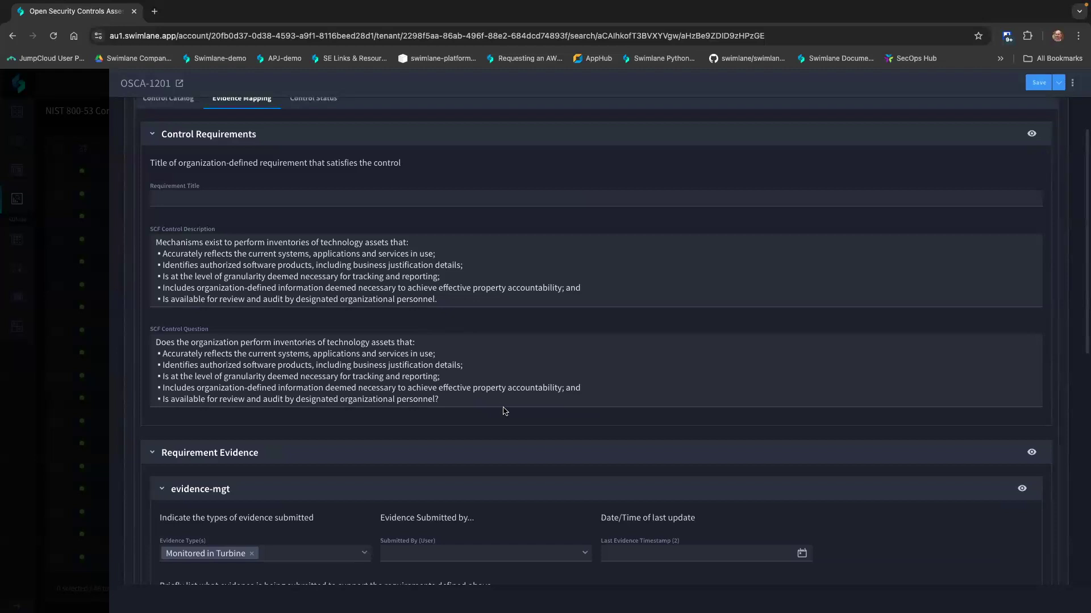
scroll(505, 415, "up", 1)
left_click(307, 164)
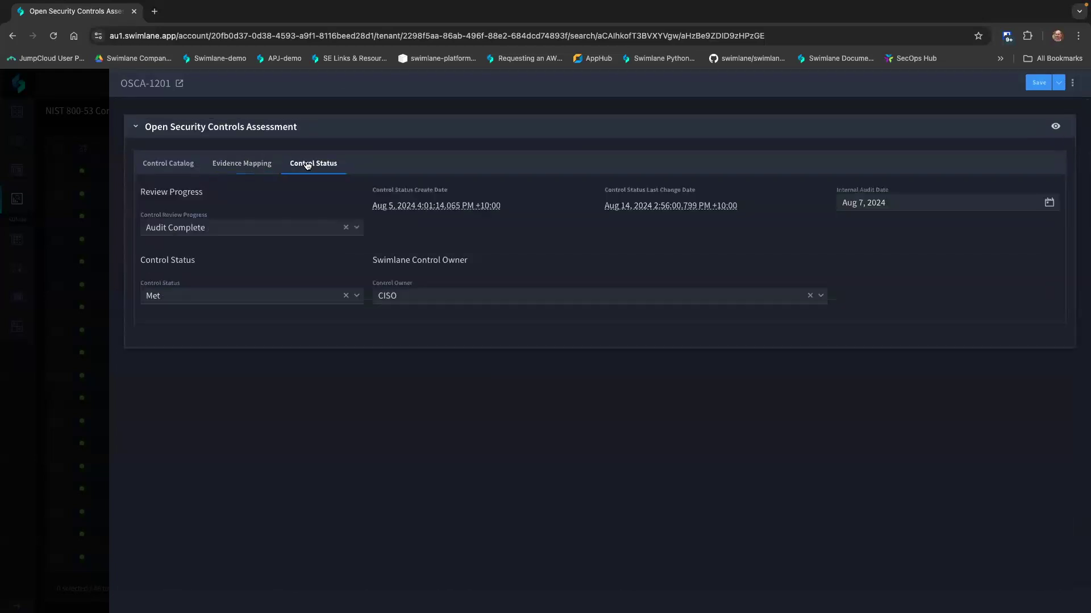
left_click(356, 295)
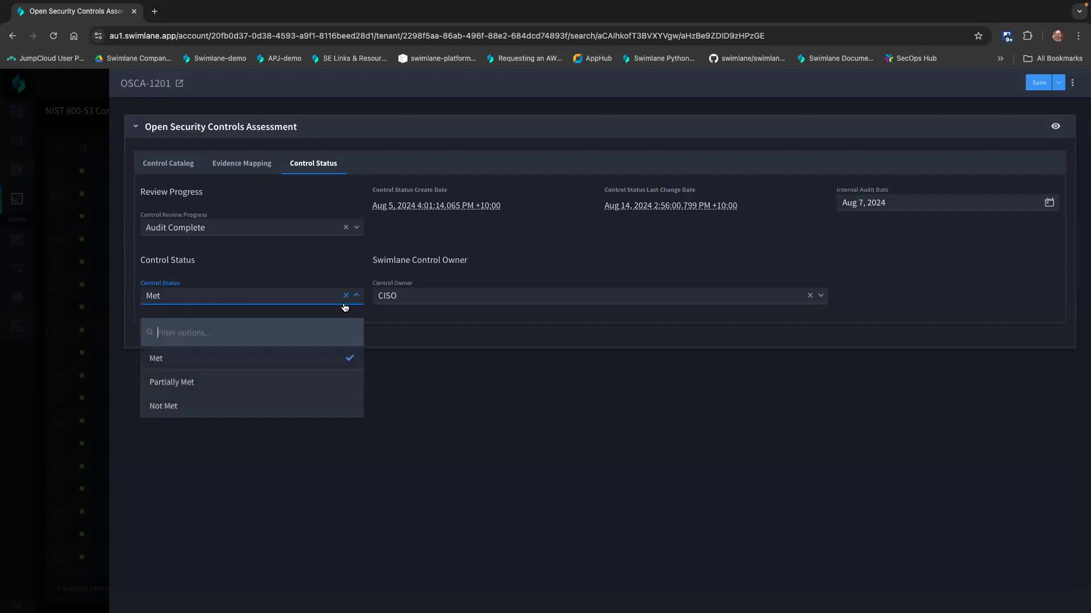
left_click(284, 384)
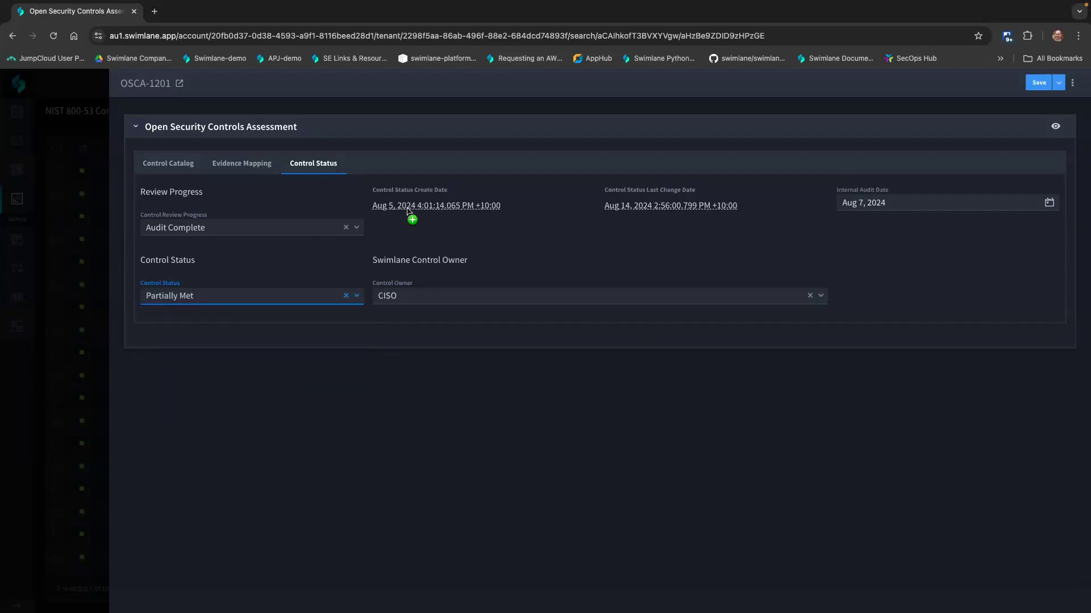
left_click(356, 229)
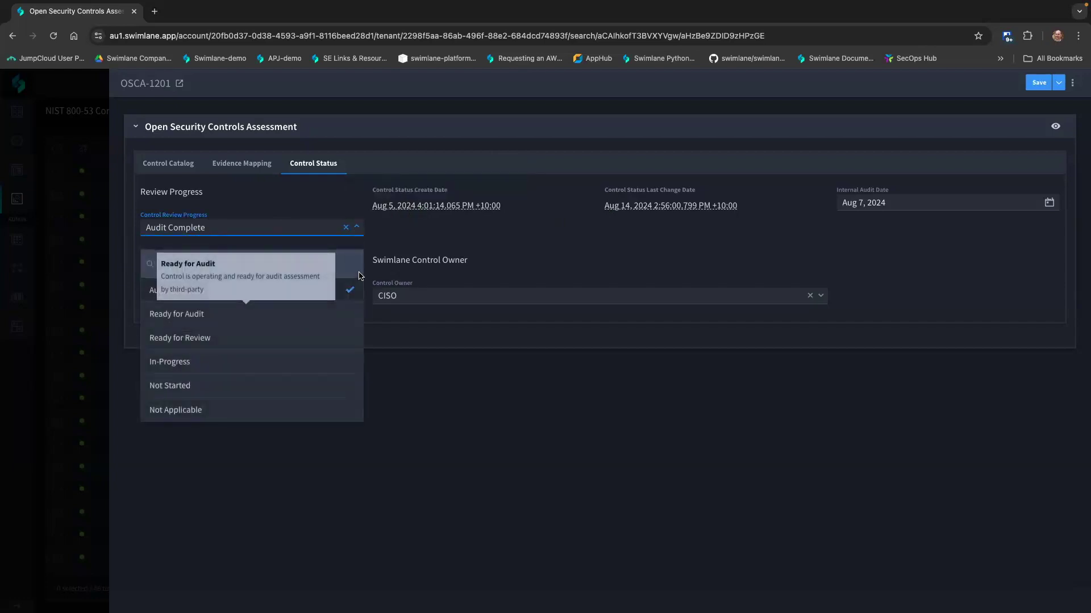
left_click(570, 275)
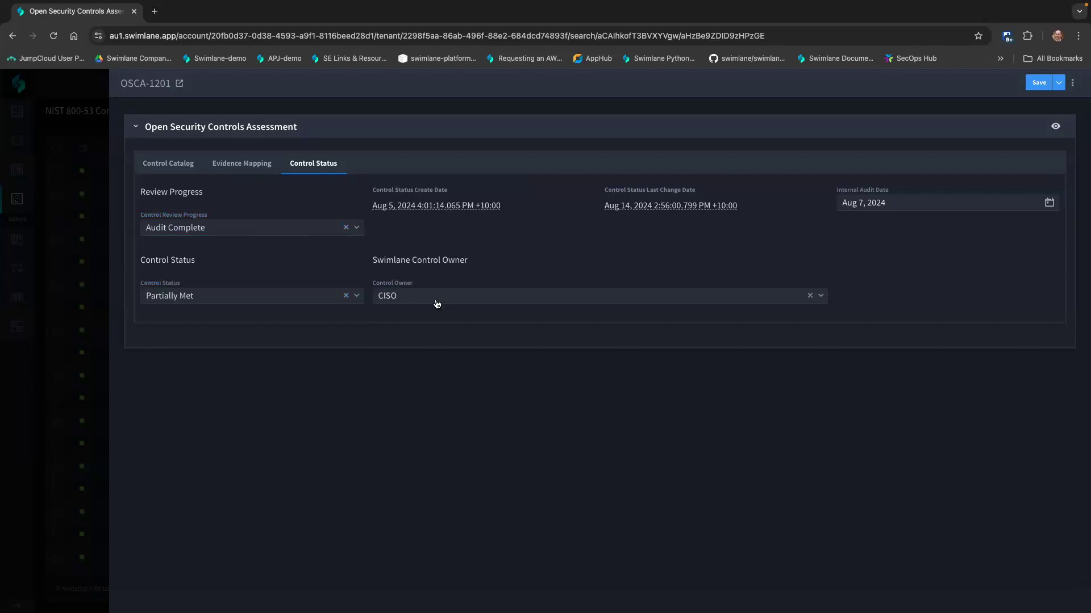
left_click(1037, 84)
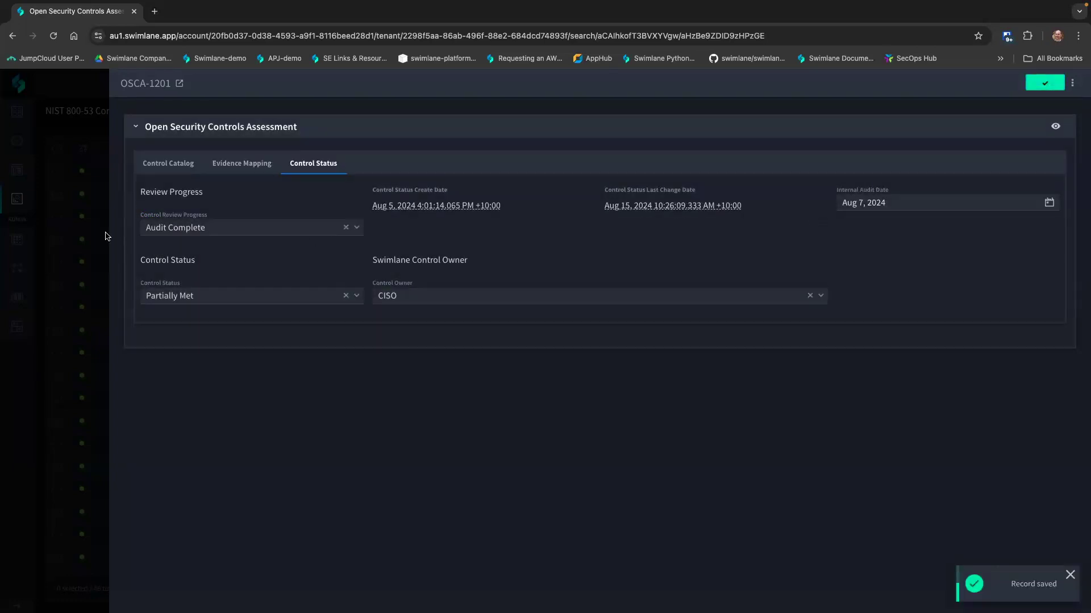
left_click(104, 238)
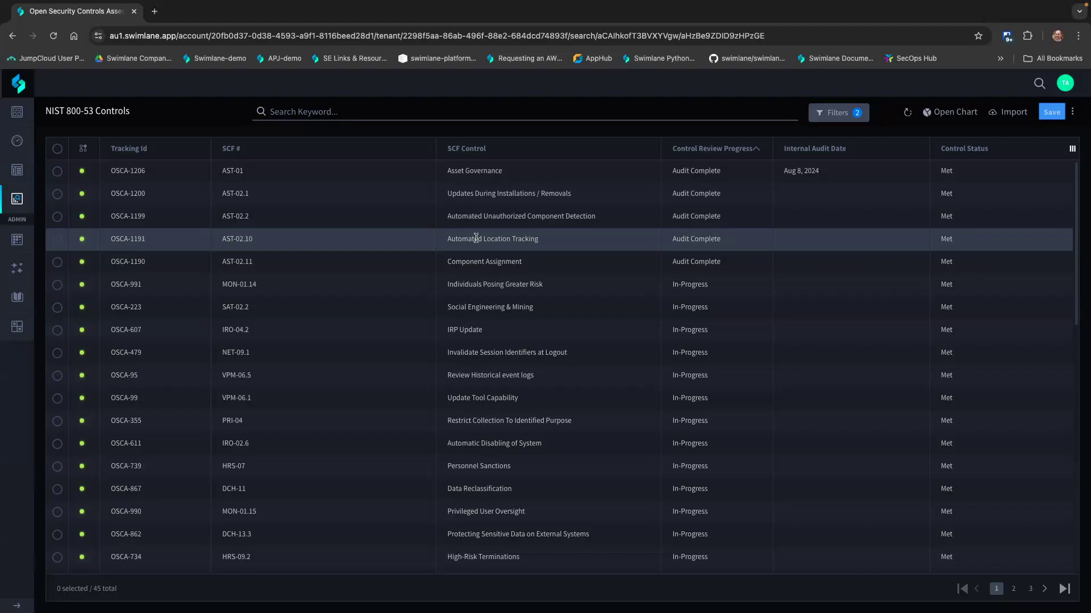
Open the SCF Dashboard, review its status and evidence charts, and look over the workspace's reports and application records
mouse_move(17, 141)
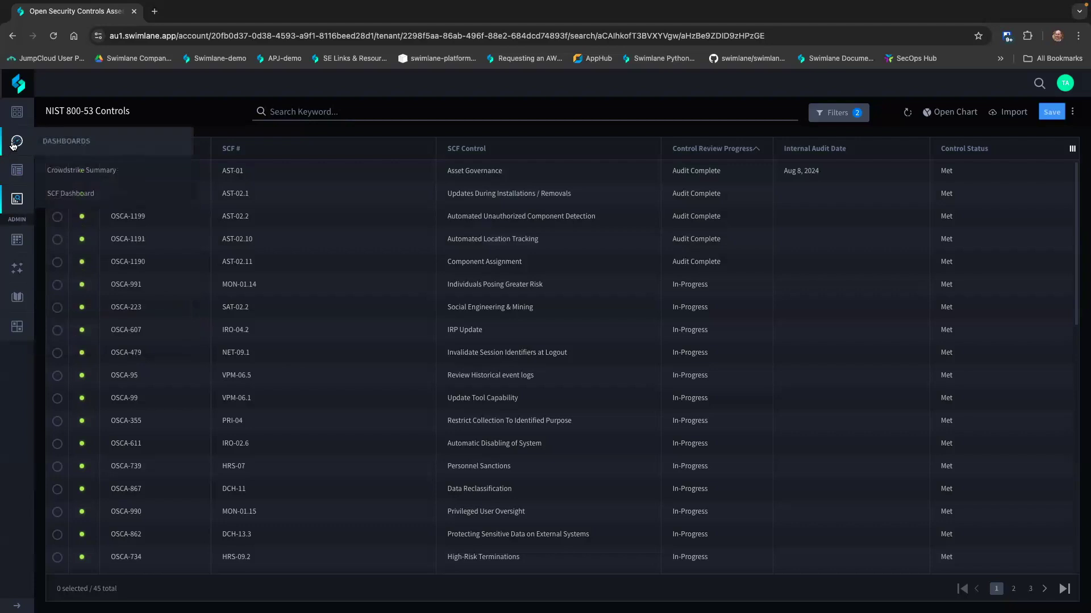
left_click(73, 194)
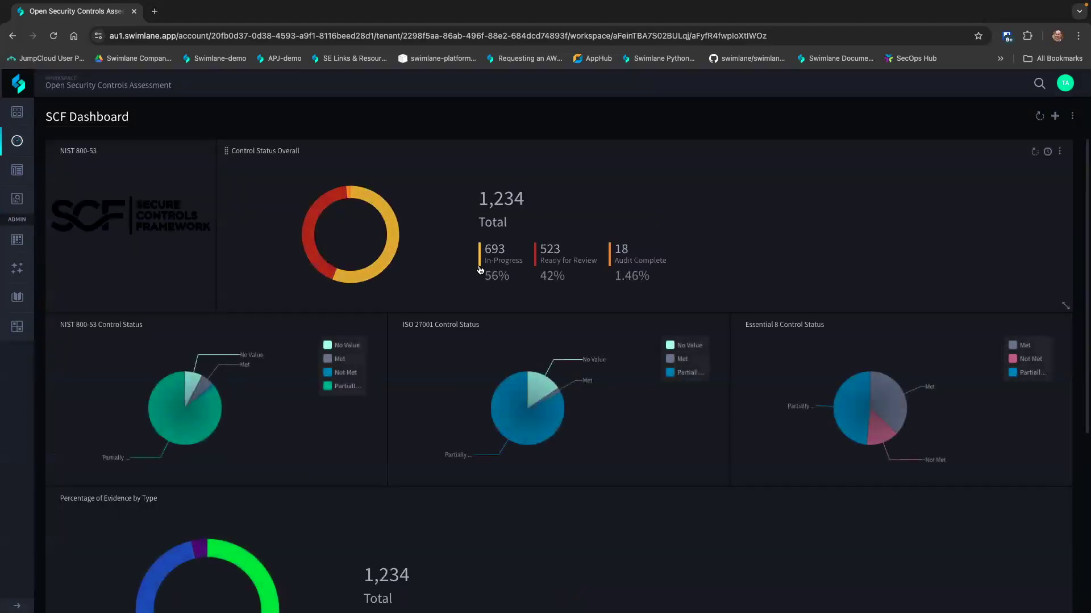
scroll(480, 269, "down", 2)
scroll(480, 269, "down", 1)
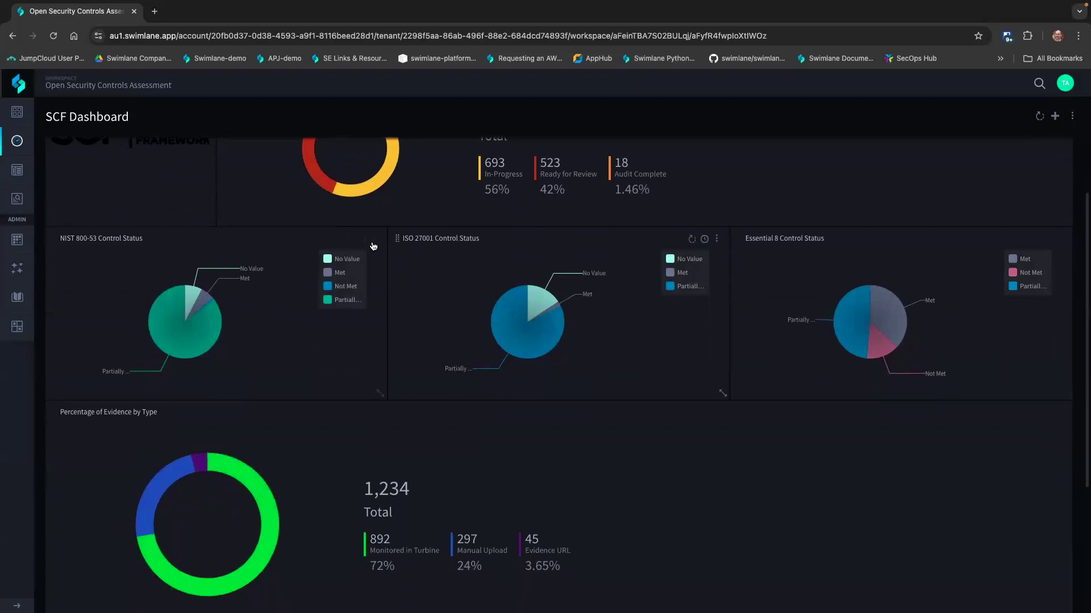
scroll(443, 269, "up", 3)
mouse_move(17, 199)
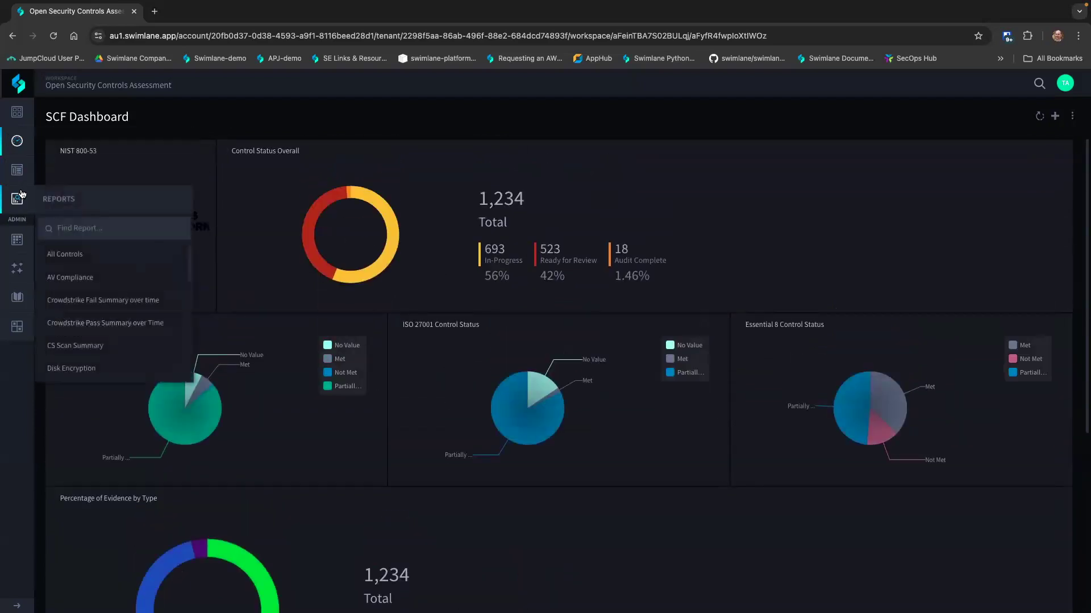
mouse_move(17, 170)
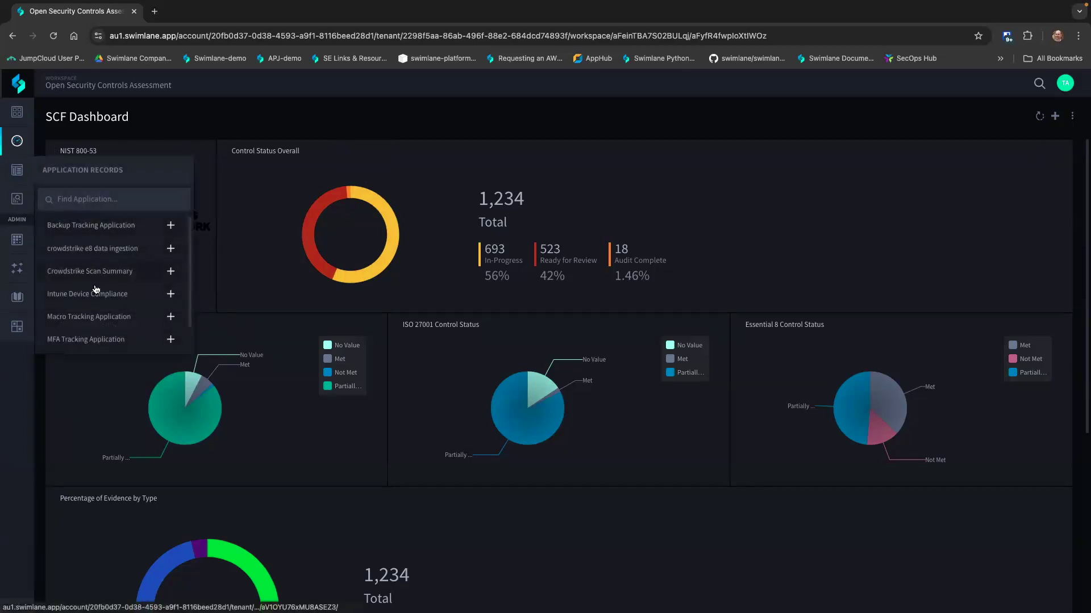
Open the In-Progress controls from the Control Status Overall chart and change the filter condition to ISO27001 Does Not Equal a blank value
mouse_move(380, 204)
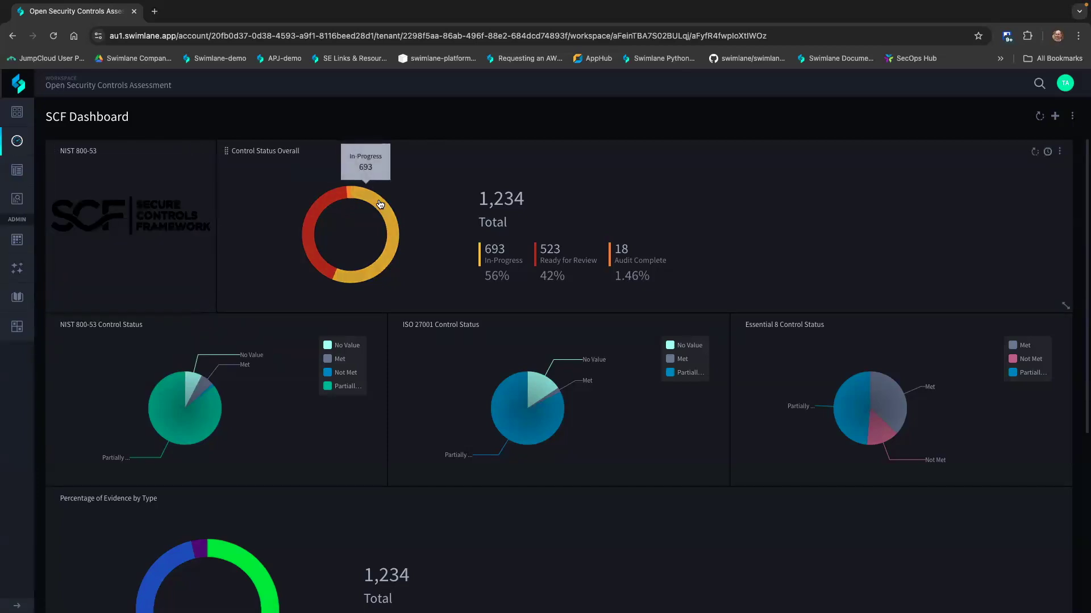
left_click(379, 205)
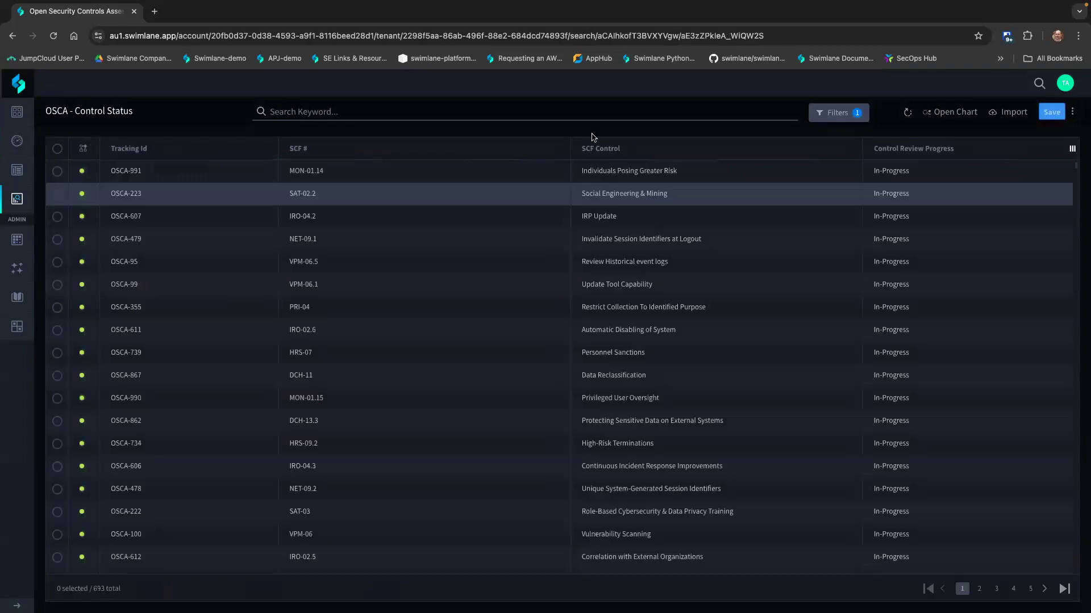
left_click(835, 114)
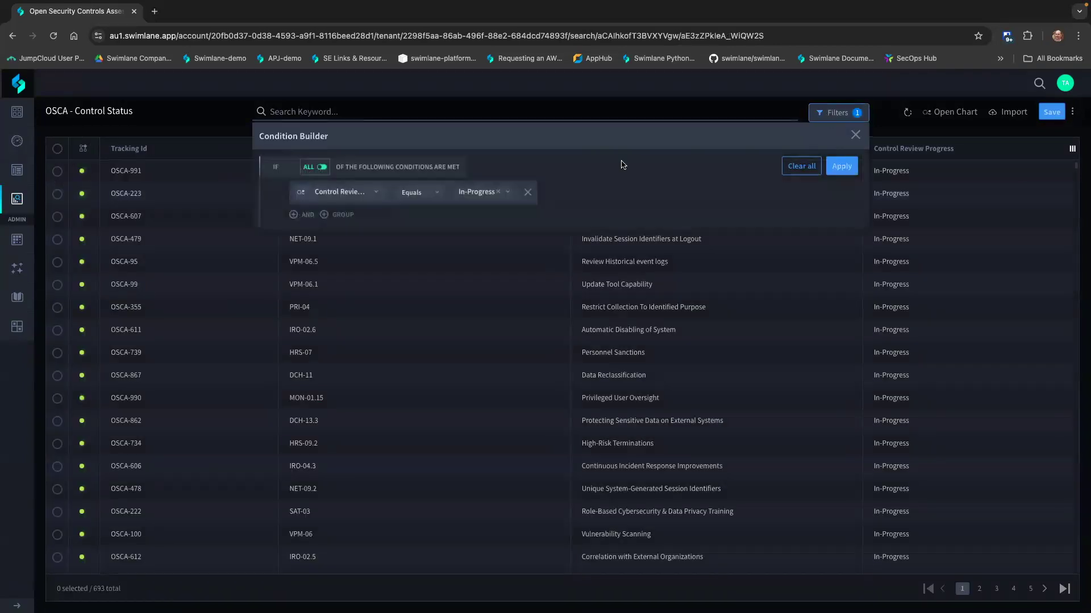
left_click(346, 192)
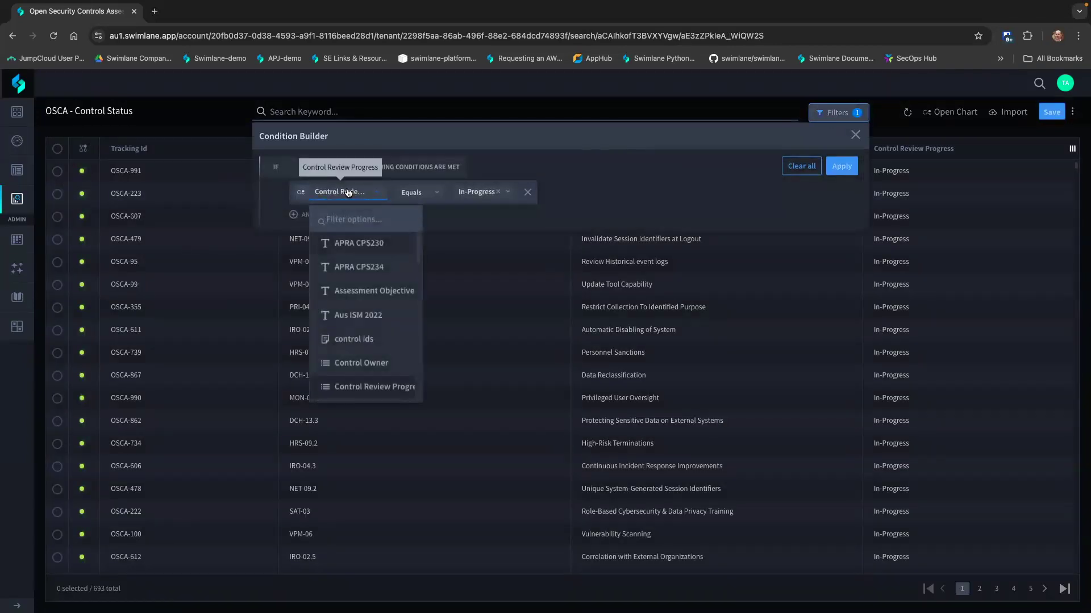
scroll(356, 233, "down", 1)
scroll(356, 256, "down", 5)
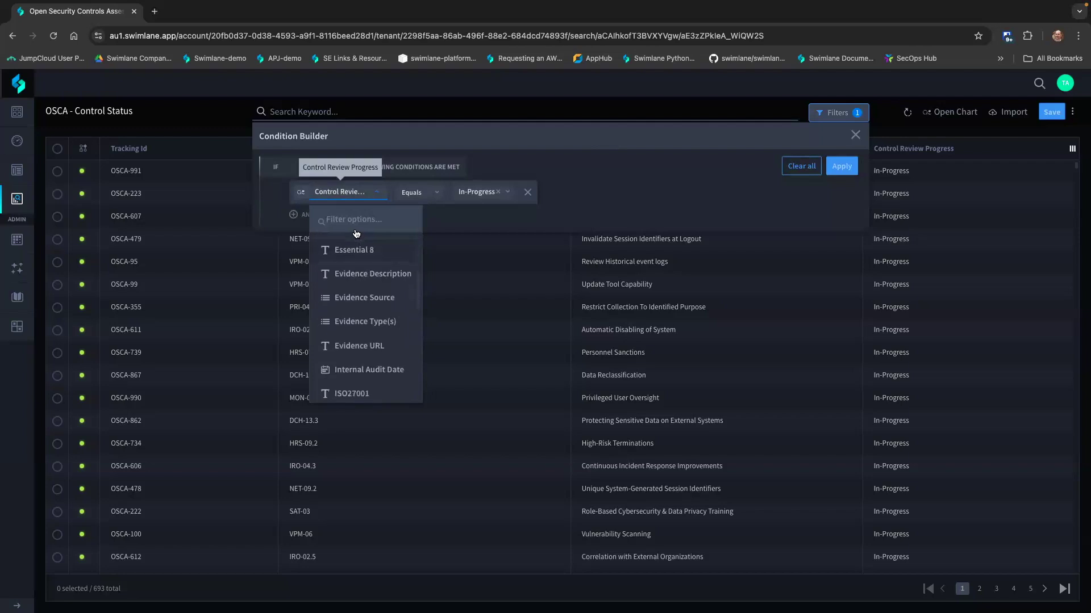
left_click(358, 297)
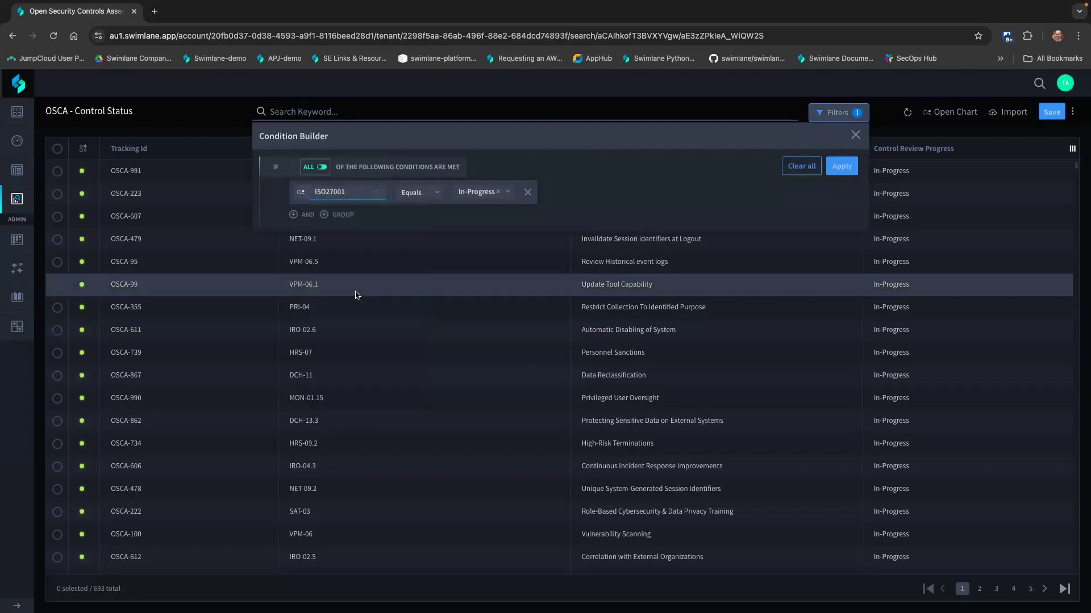
left_click(417, 194)
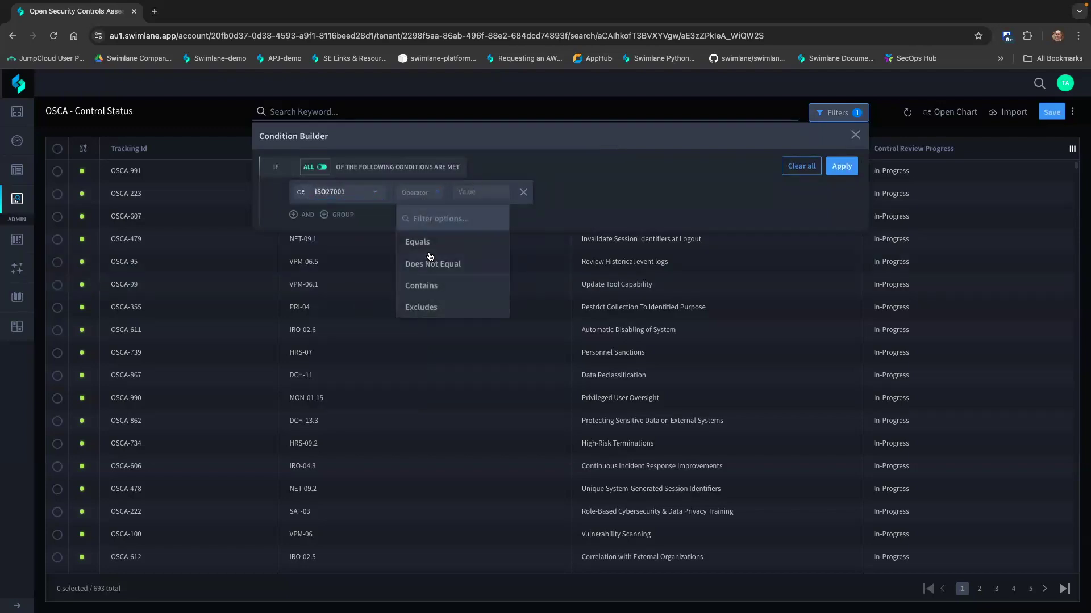
left_click(433, 261)
Add an AND condition for NIST 800-53 Does Not Equal a blank value, apply the filters and close the Condition Builder
left_click(294, 214)
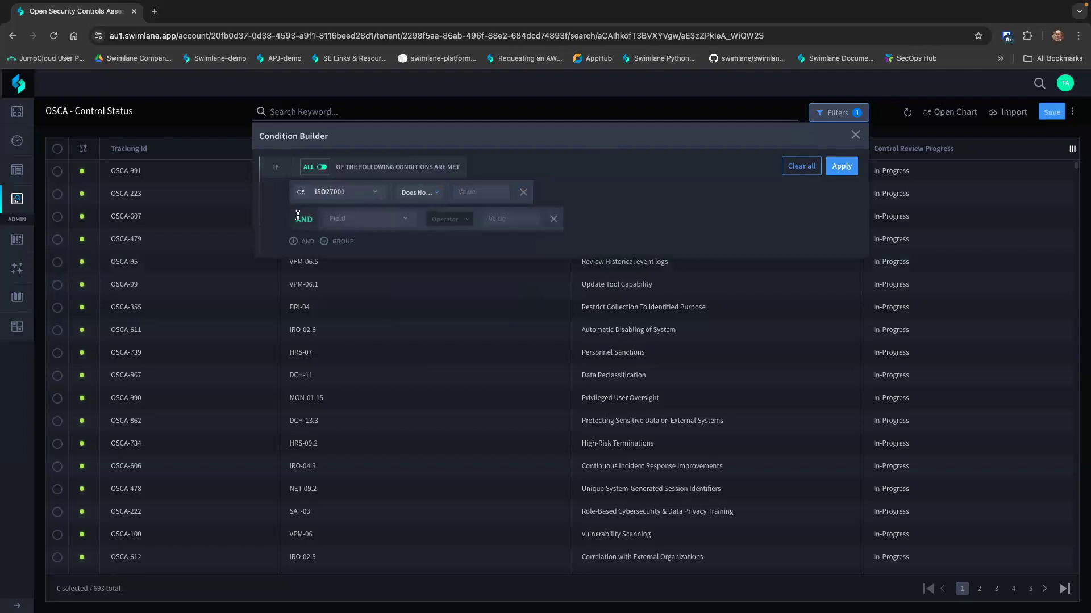
left_click(349, 220)
scroll(366, 298, "down", 8)
scroll(370, 319, "down", 3)
left_click(364, 293)
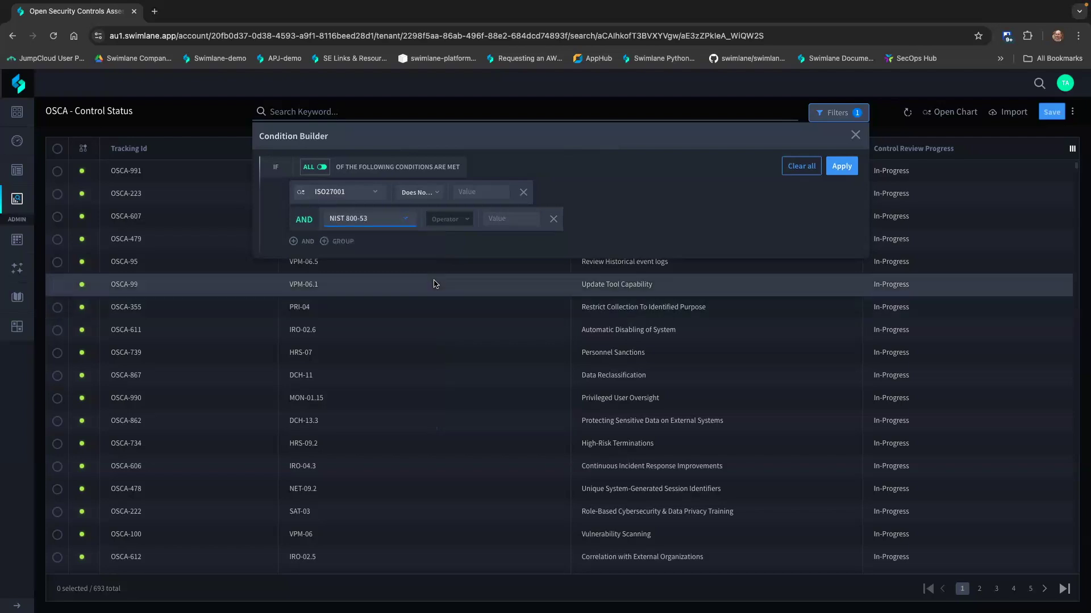
left_click(456, 220)
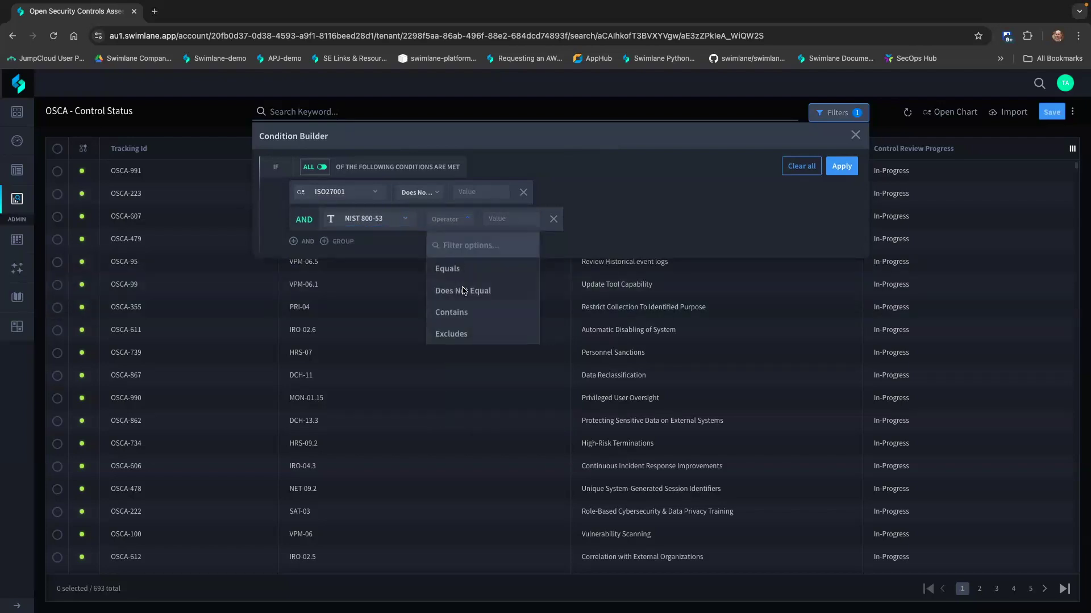
left_click(463, 291)
left_click(839, 167)
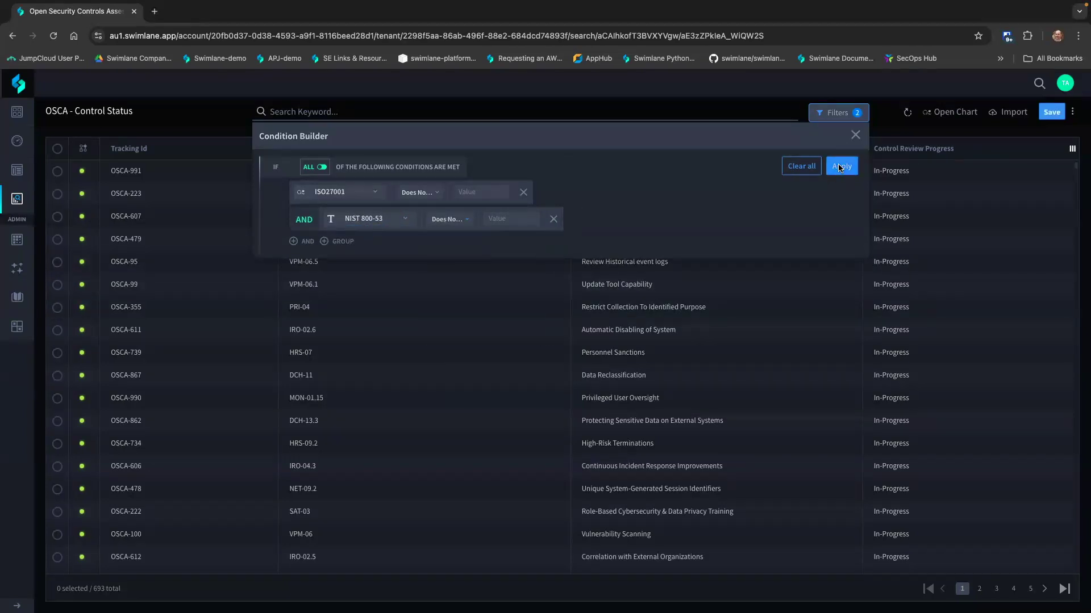
left_click(855, 136)
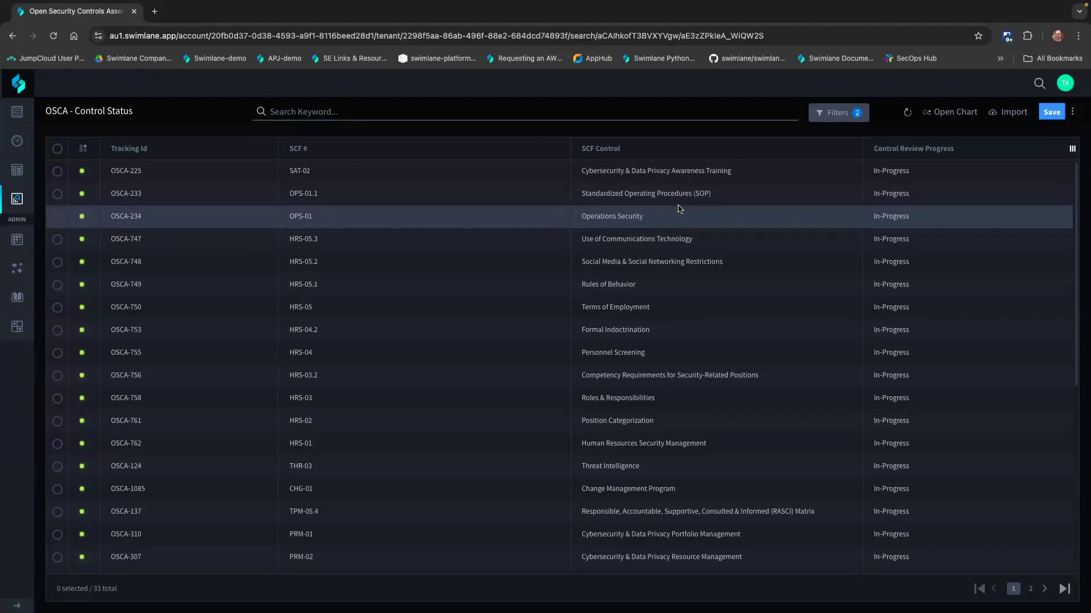
Narrow the SCF # column in the control list and return to the SCF Dashboard
left_click_drag(570, 148, 458, 149)
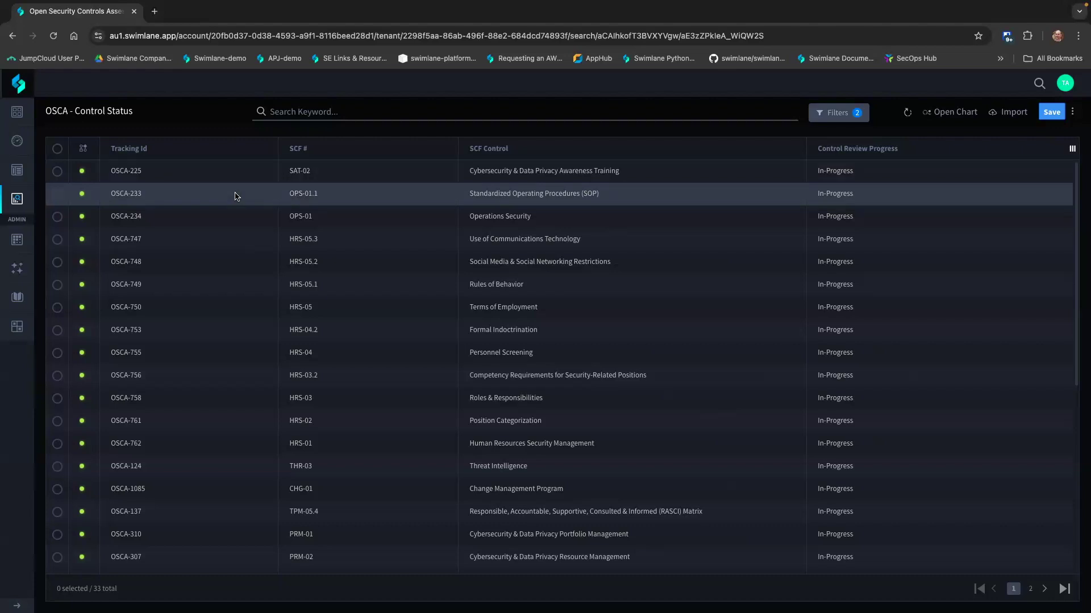
mouse_move(17, 140)
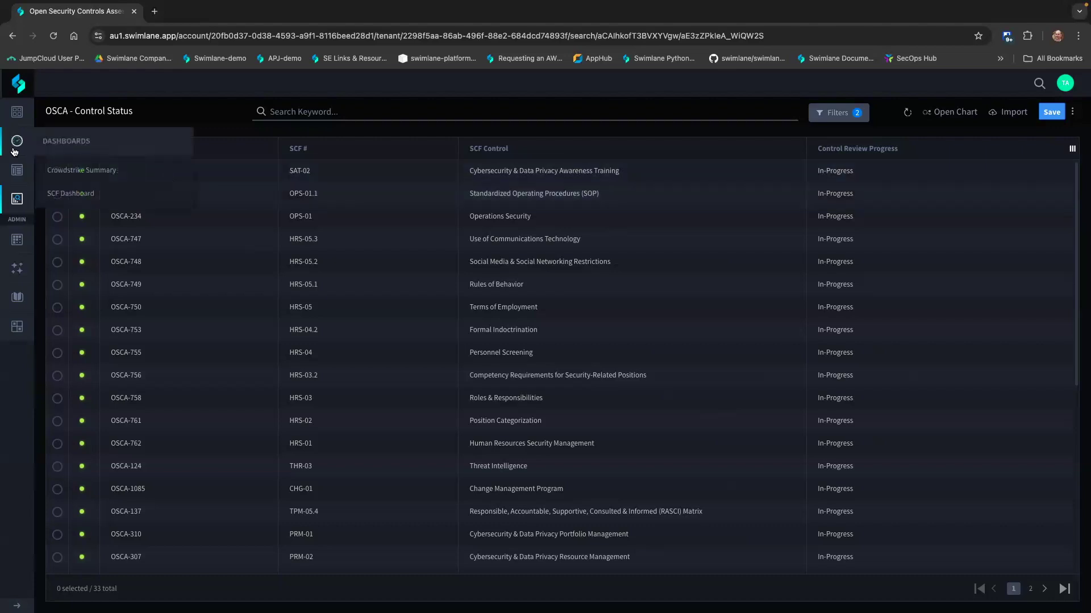
left_click(76, 193)
left_click(528, 365)
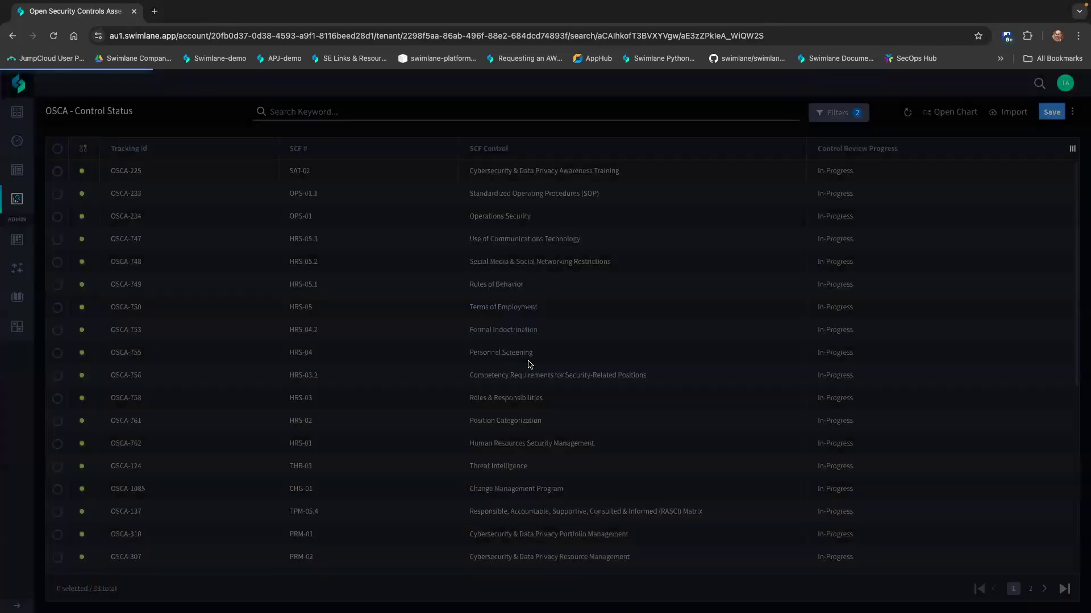